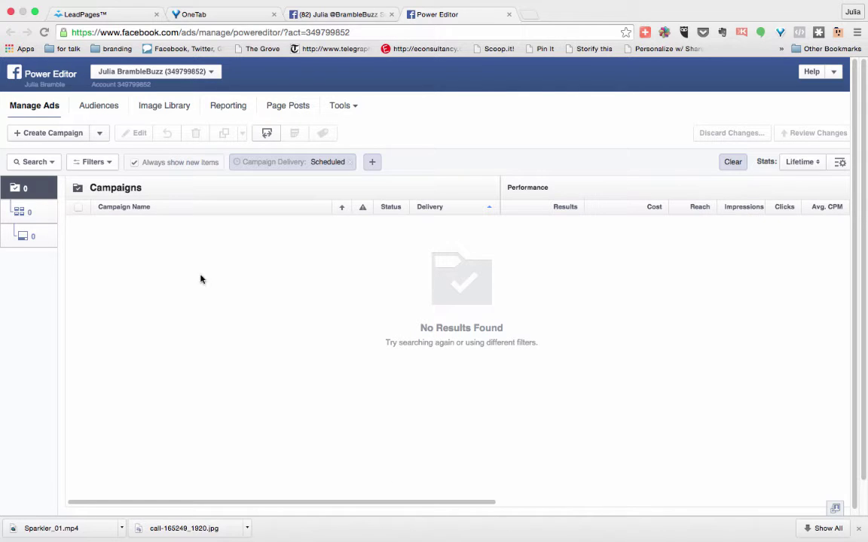
# Start a new campaign named Test with the Lead Generation objective.
pyautogui.click(75, 134)
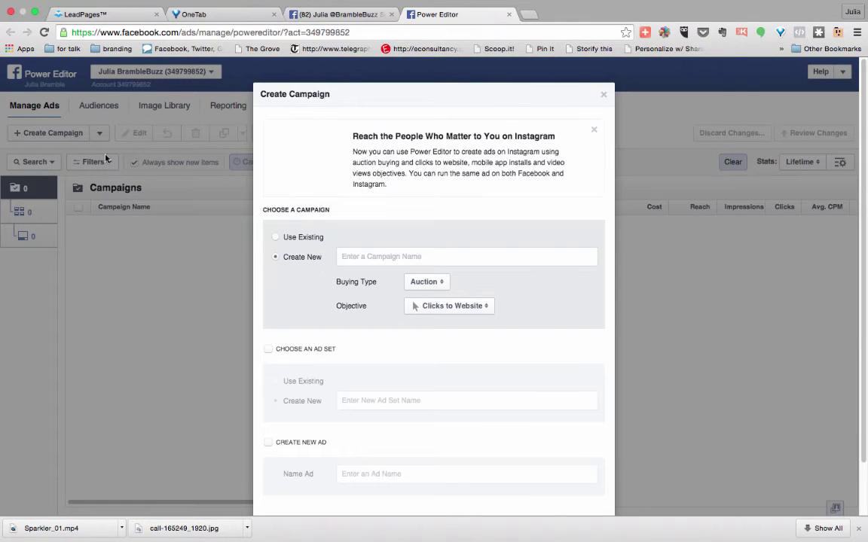
pyautogui.click(342, 256)
pyautogui.write('Test')
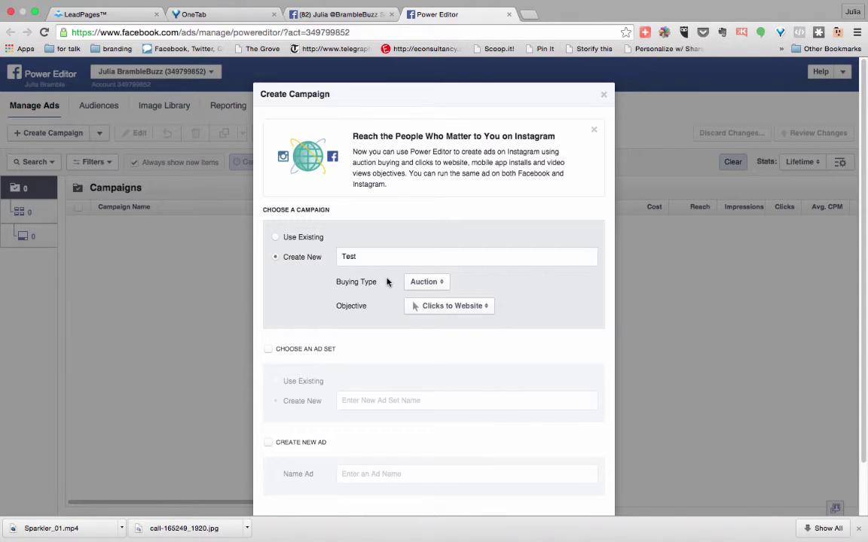
pyautogui.click(488, 308)
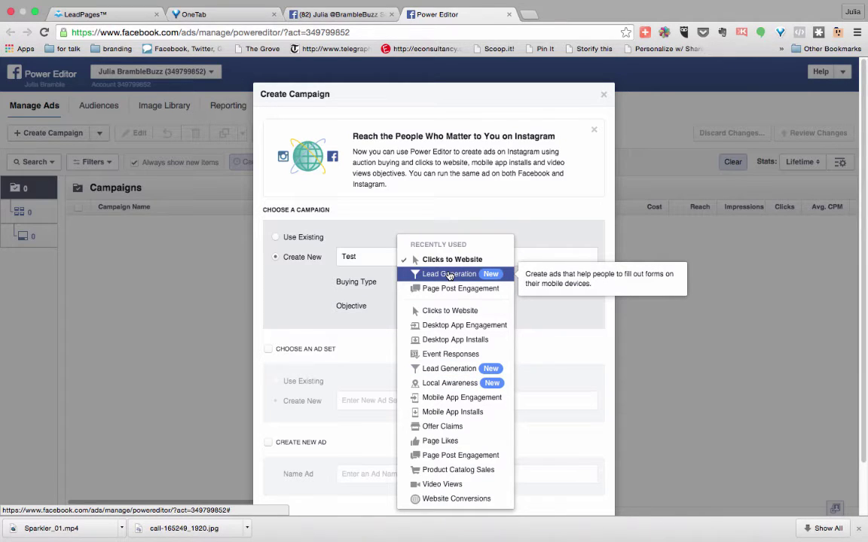
pyautogui.click(449, 276)
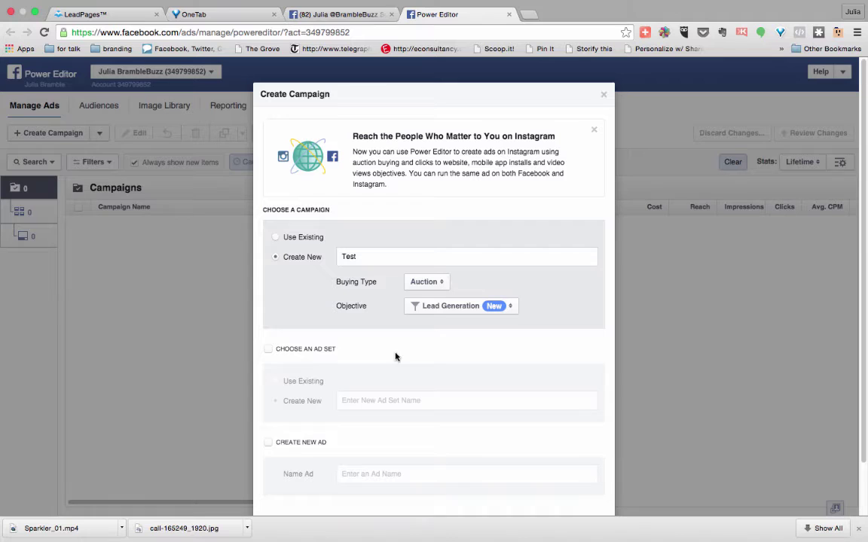
# Add a new ad set named Test and a new ad named Test lead gen.
pyautogui.click(268, 350)
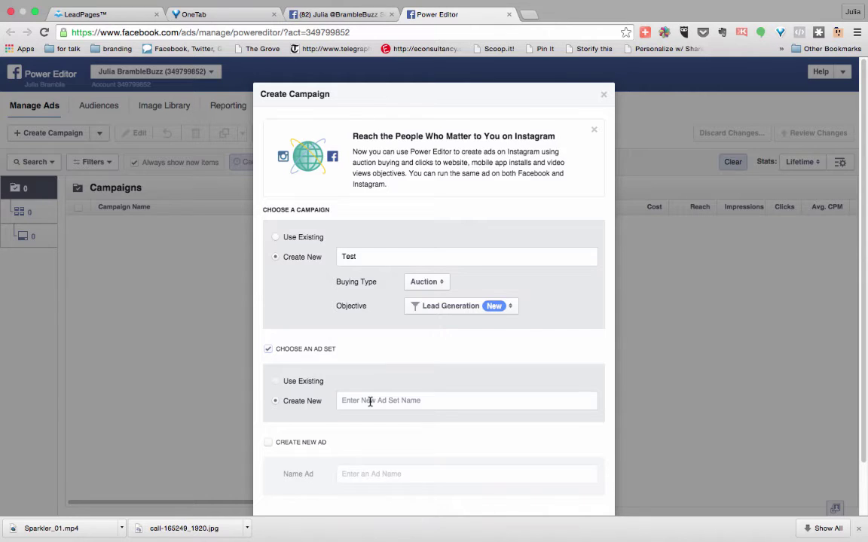
pyautogui.write('T')
pyautogui.write('est')
pyautogui.click(268, 444)
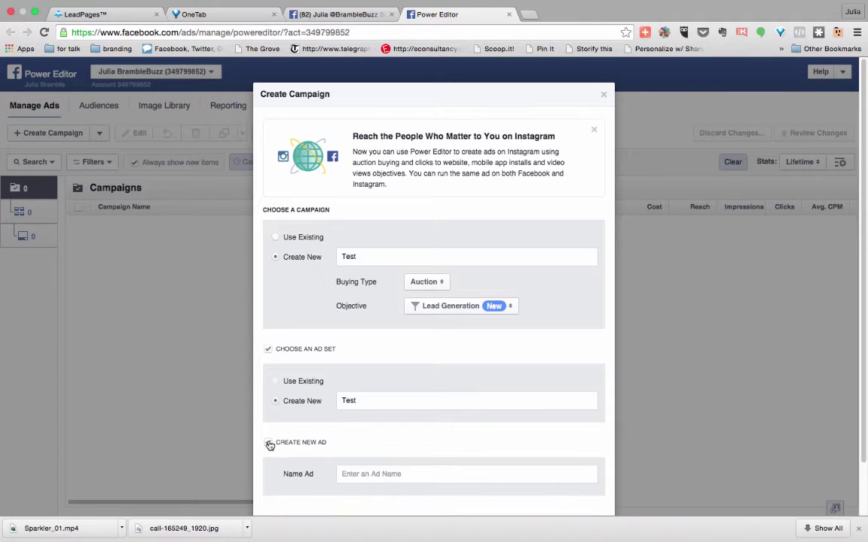
pyautogui.click(351, 473)
pyautogui.write('Test')
pyautogui.write(' lead gen')
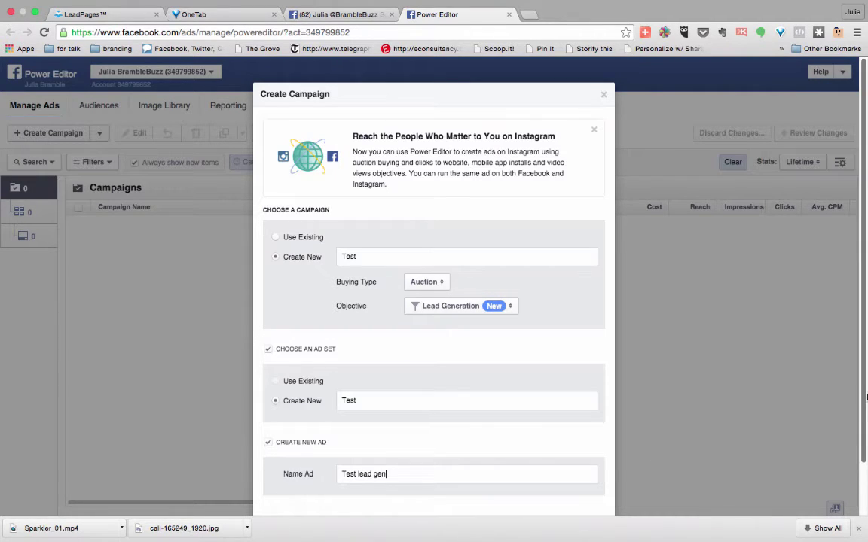
pyautogui.moveTo(866, 407); pyautogui.dragTo(865, 461)
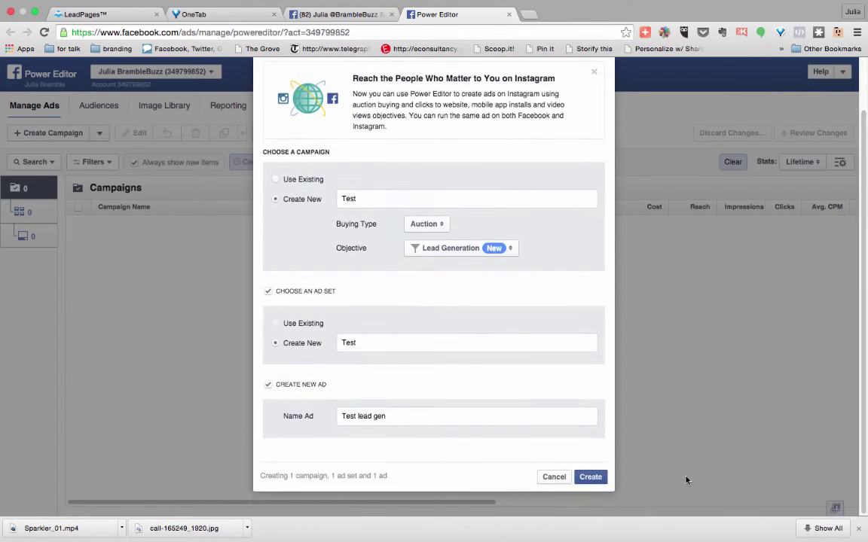
# Create the Test campaign, ad set and ad, and apply the pending changes despite errors.
pyautogui.click(599, 480)
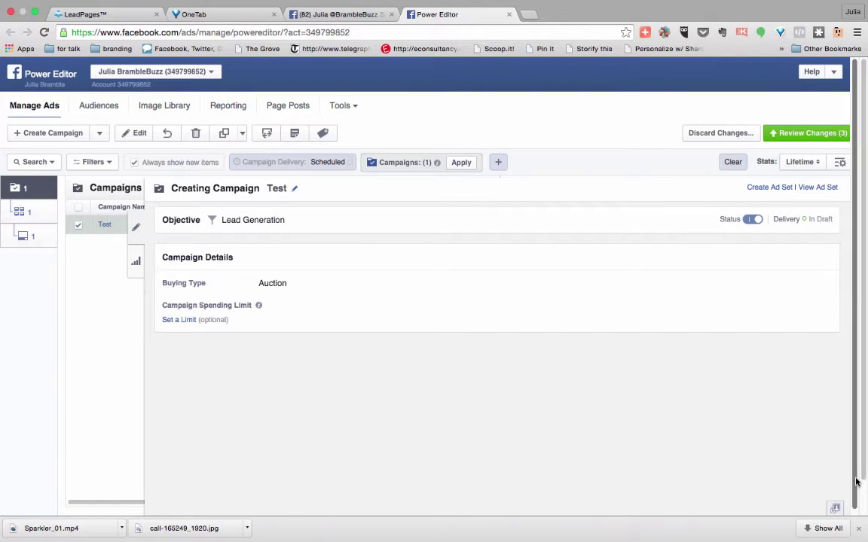
pyautogui.moveTo(858, 485); pyautogui.dragTo(856, 500)
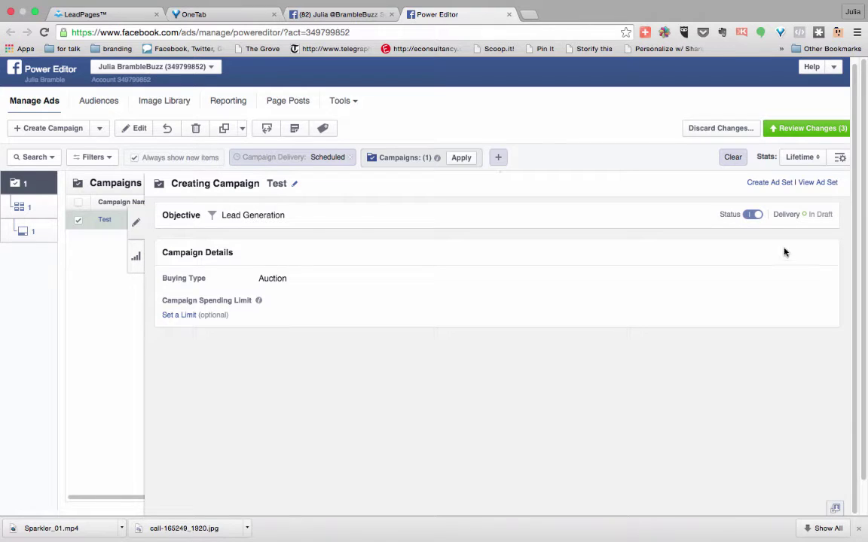
pyautogui.click(796, 130)
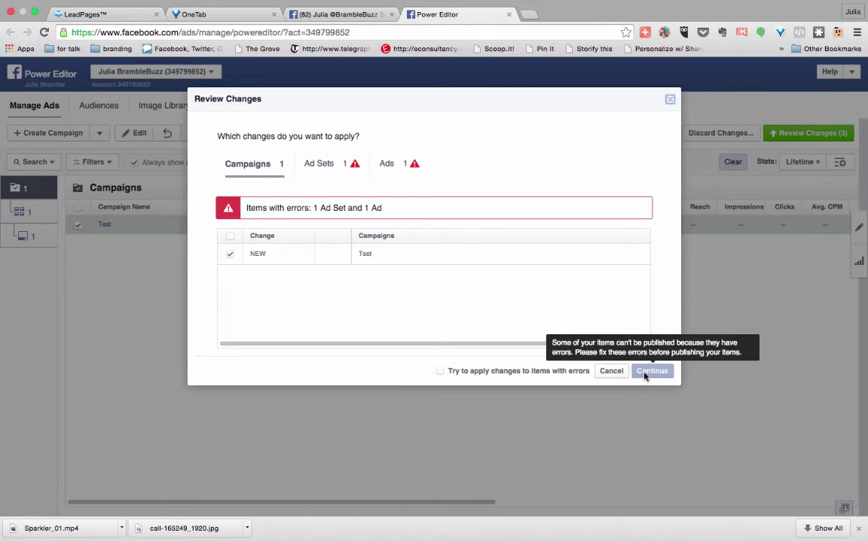
pyautogui.moveTo(652, 371)
pyautogui.click(441, 371)
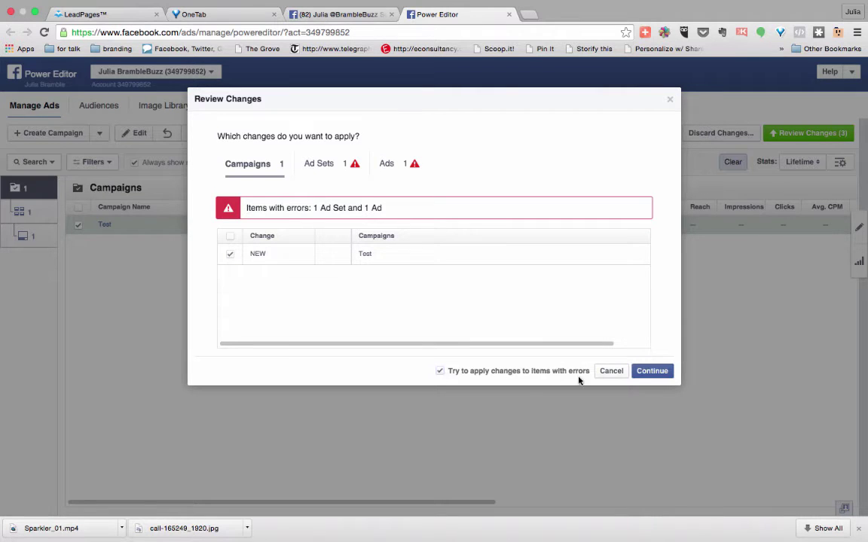
pyautogui.click(640, 372)
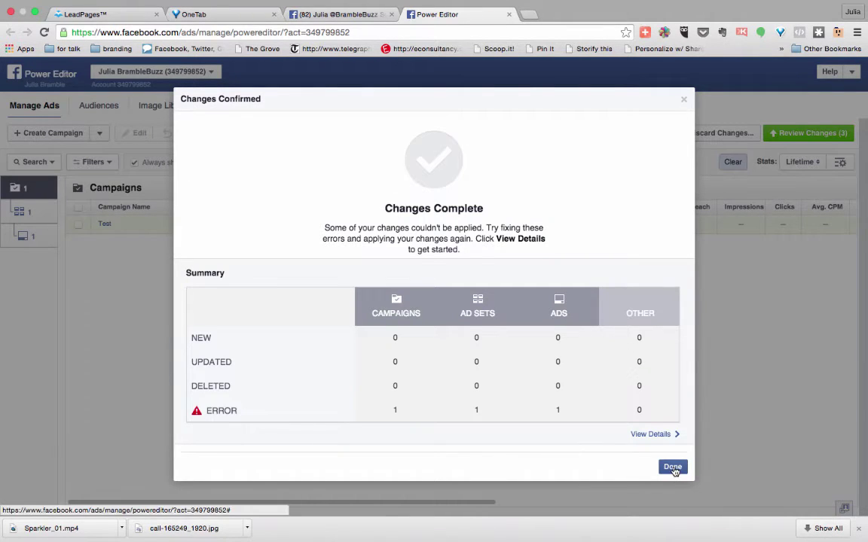
pyautogui.click(673, 466)
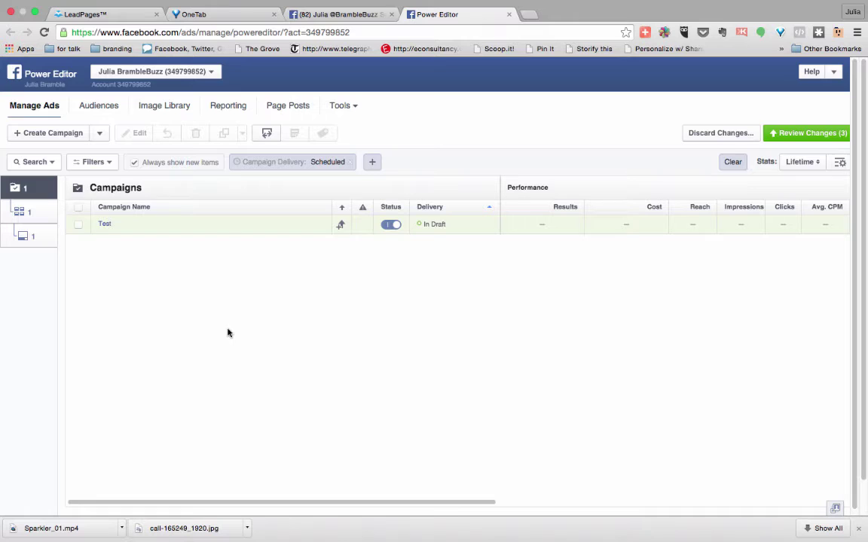
# Edit the Test ad set and choose the advertiser's own social media Page as its Page.
pyautogui.click(43, 215)
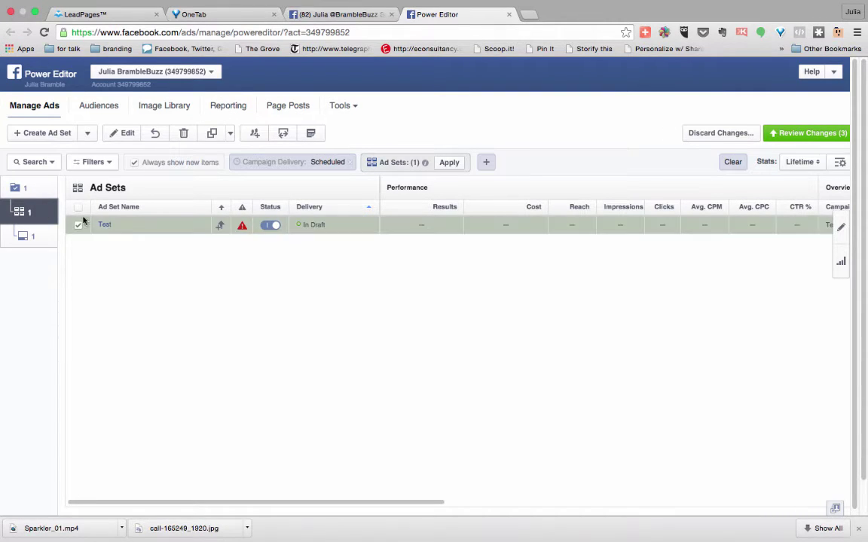
pyautogui.moveTo(151, 225)
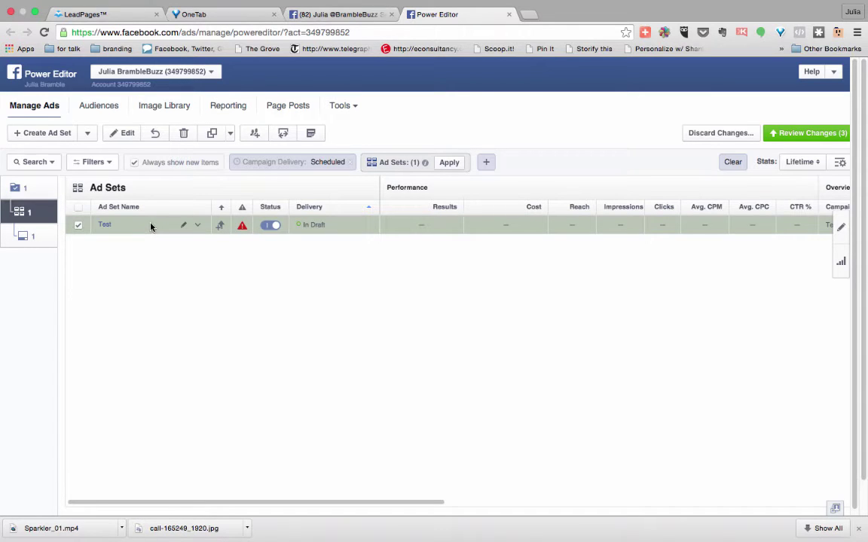
pyautogui.click(128, 134)
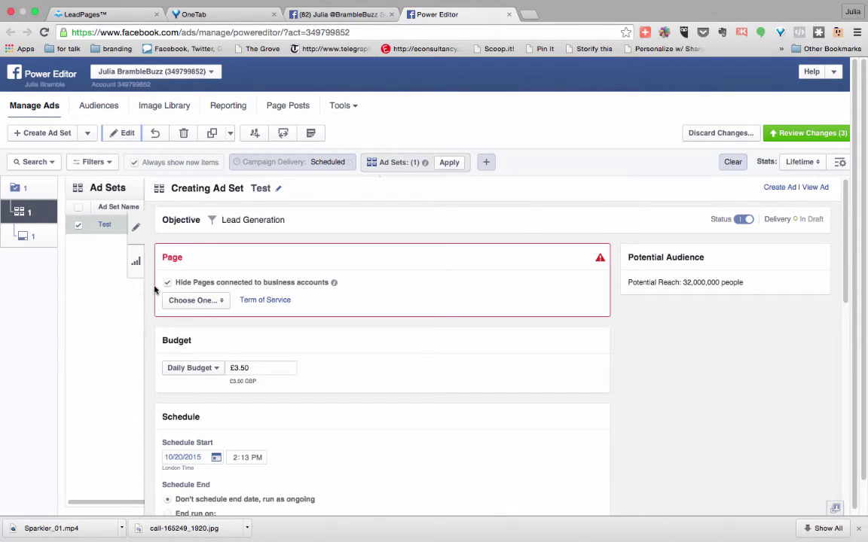
pyautogui.click(221, 302)
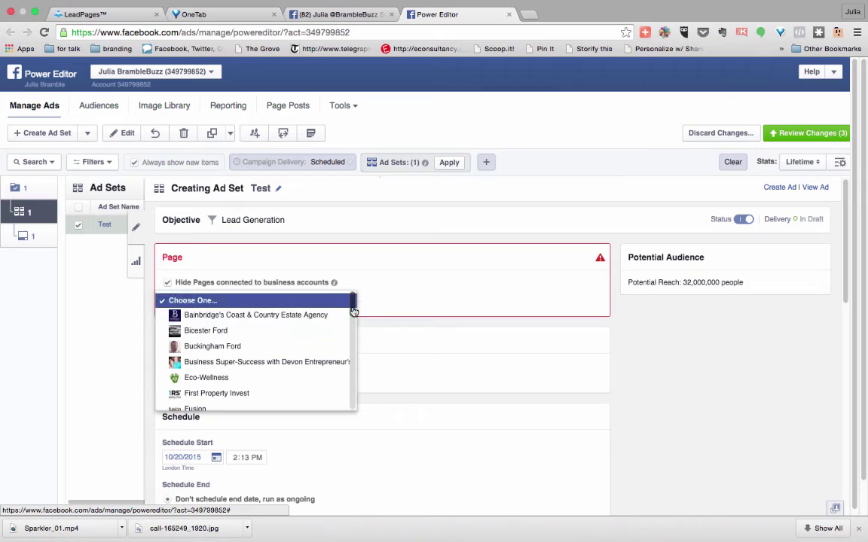
pyautogui.moveTo(351, 307); pyautogui.dragTo(343, 340)
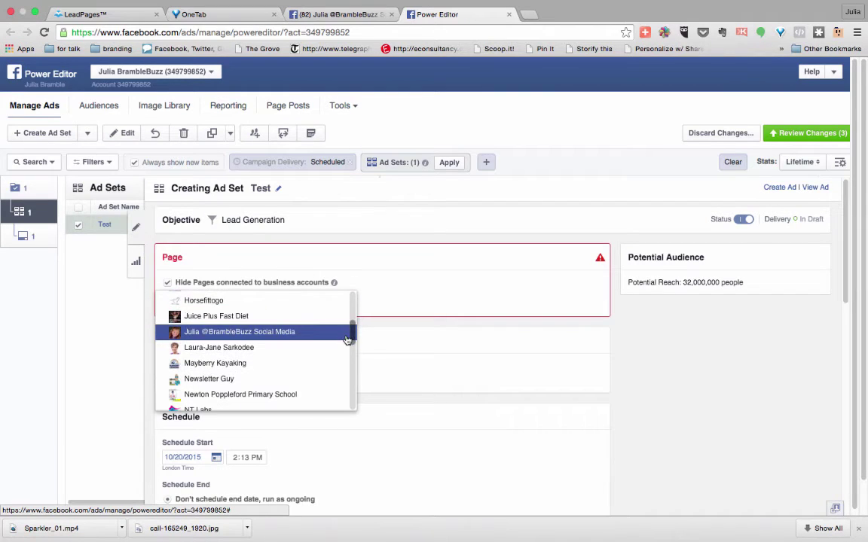
pyautogui.click(343, 340)
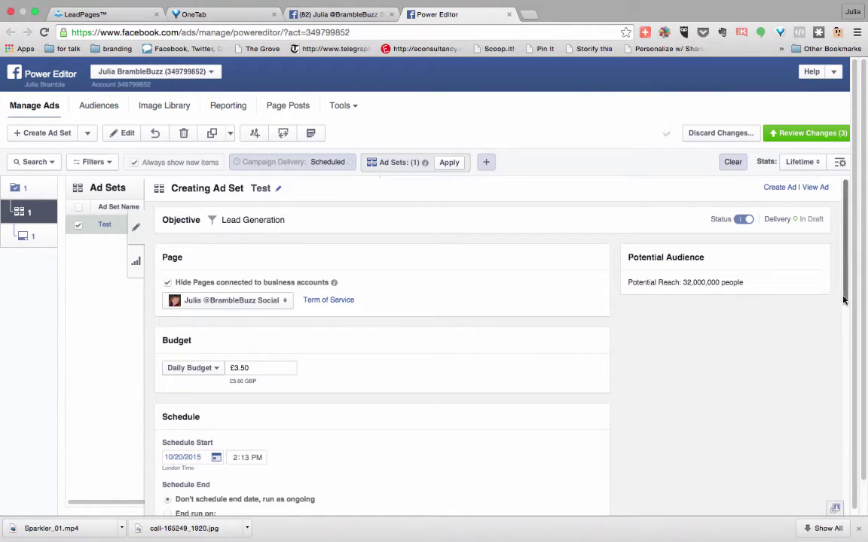
# Schedule the Test ad set to end on 10/29/2015 at 11:00 PM.
pyautogui.moveTo(843, 300); pyautogui.dragTo(838, 354)
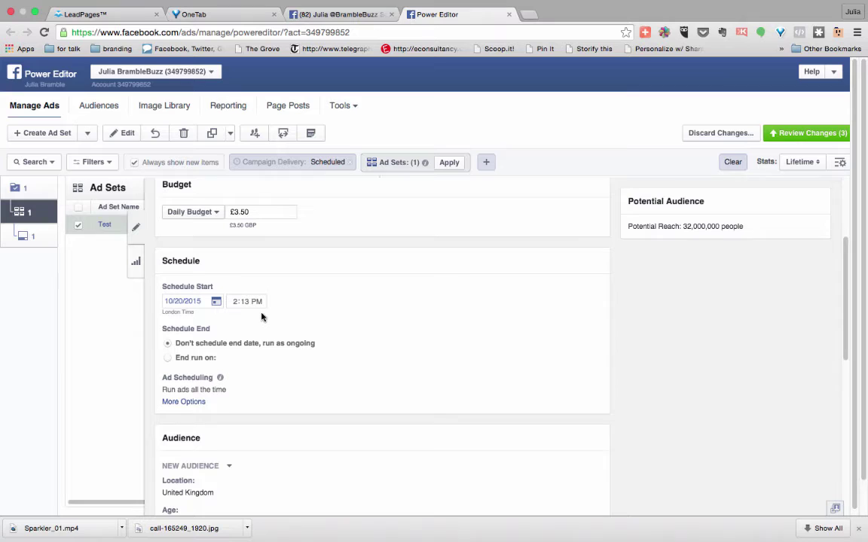
pyautogui.click(169, 358)
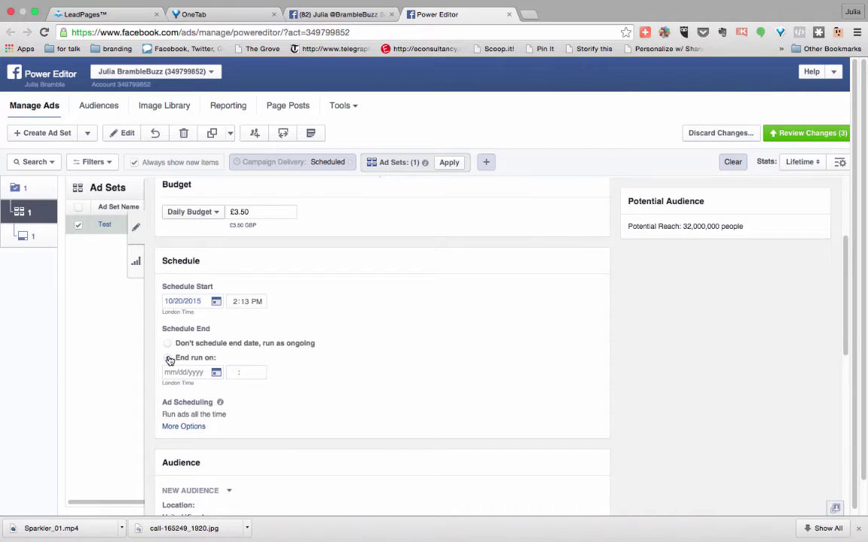
pyautogui.click(216, 373)
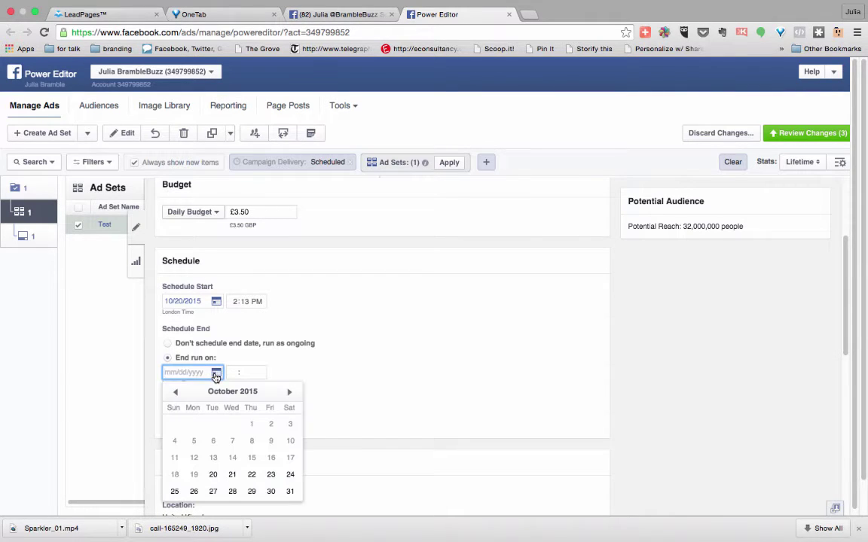
pyautogui.click(251, 491)
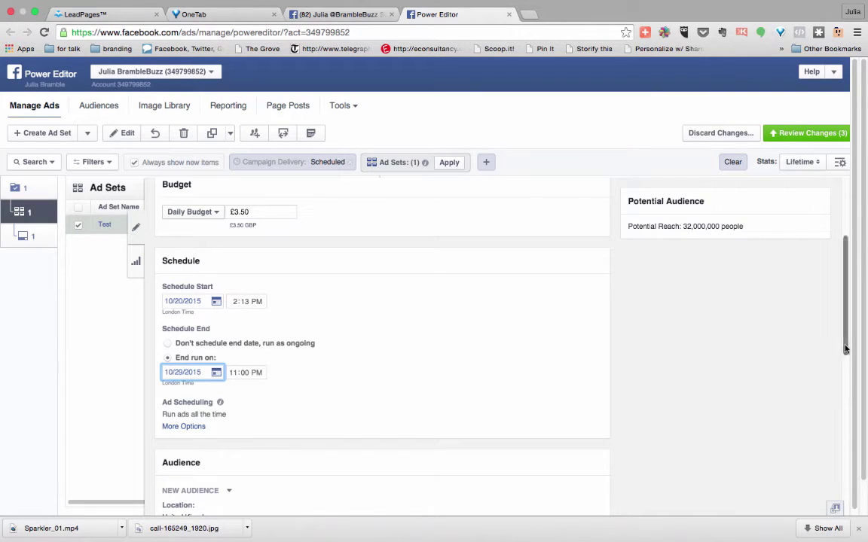
pyautogui.scroll(-1, 844, 358)
pyautogui.moveTo(844, 358); pyautogui.dragTo(850, 432)
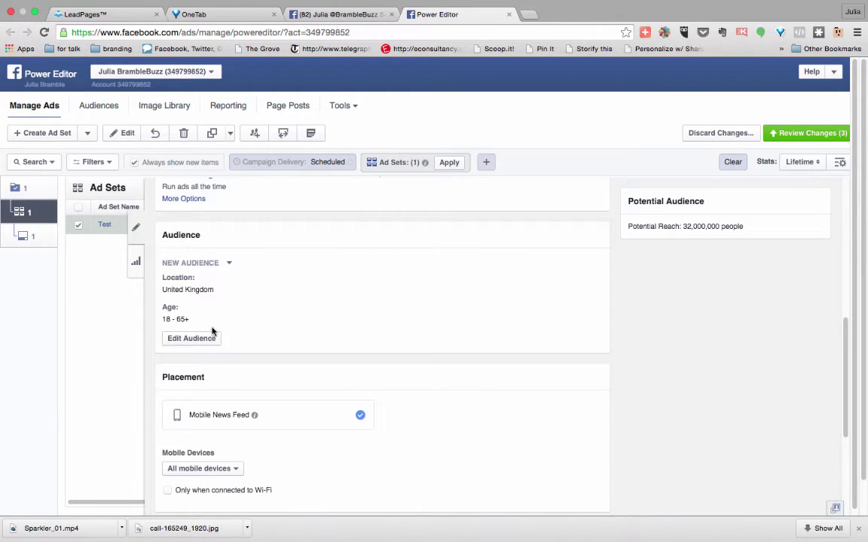
# Set the ad set audience to the August 2014 New Contacts custom audience and save.
pyautogui.click(191, 339)
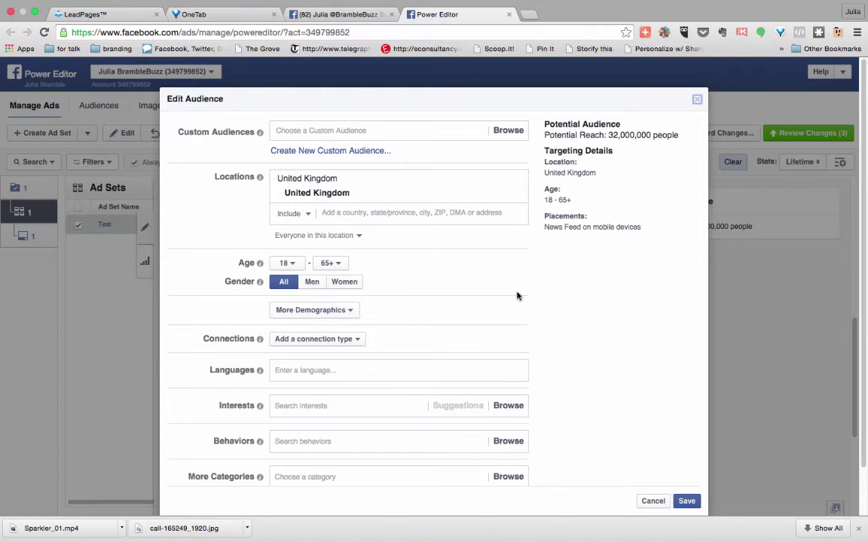
pyautogui.click(370, 132)
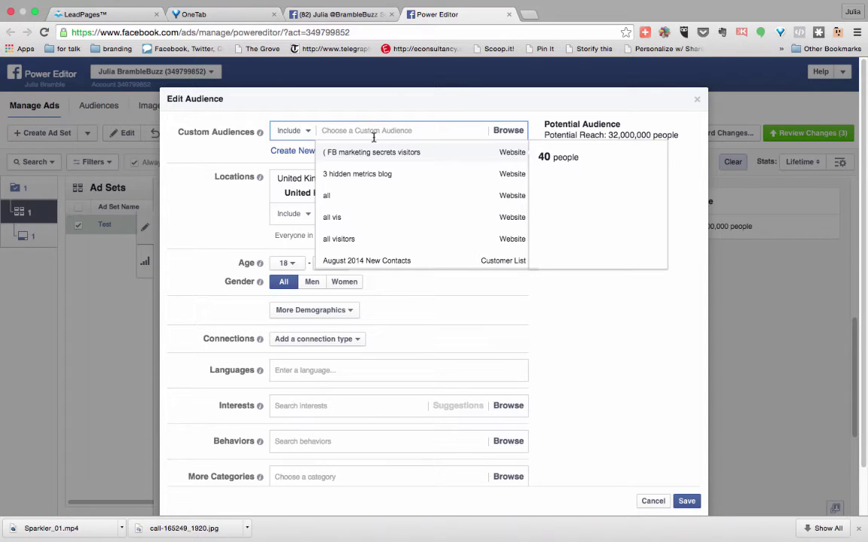
pyautogui.click(383, 261)
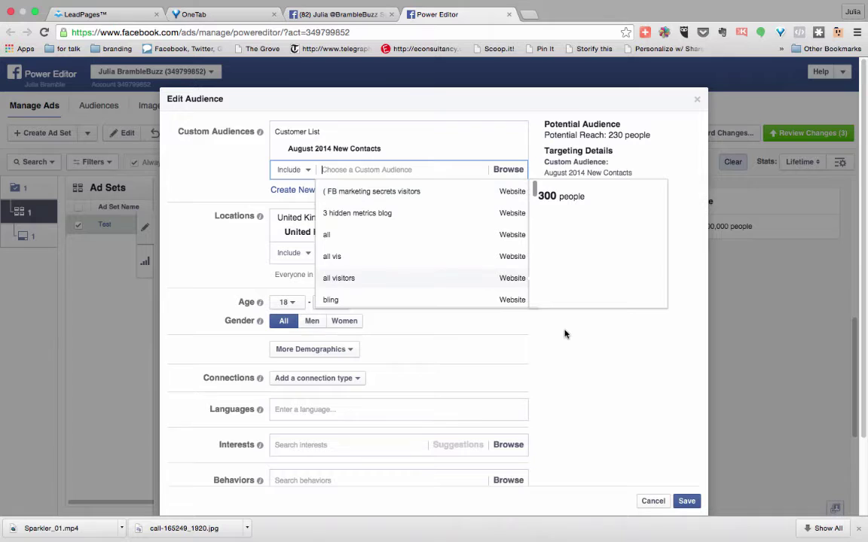
pyautogui.click(581, 341)
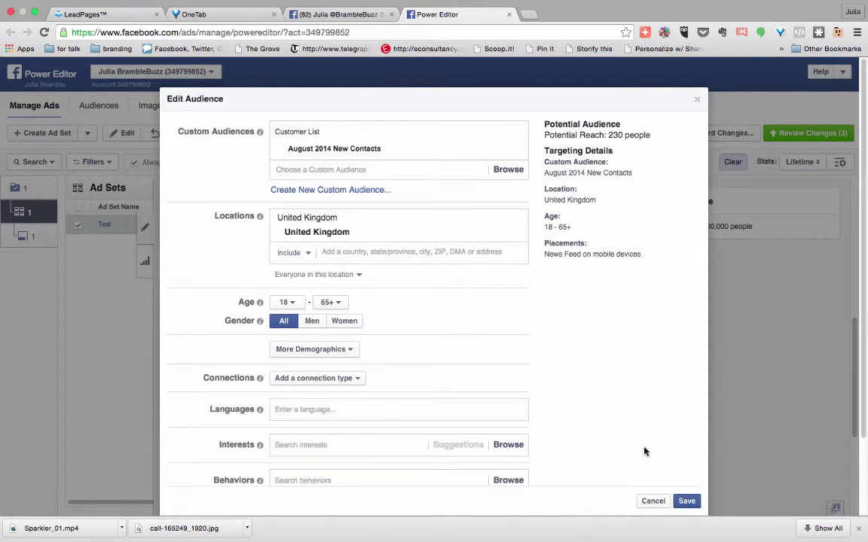
pyautogui.click(687, 502)
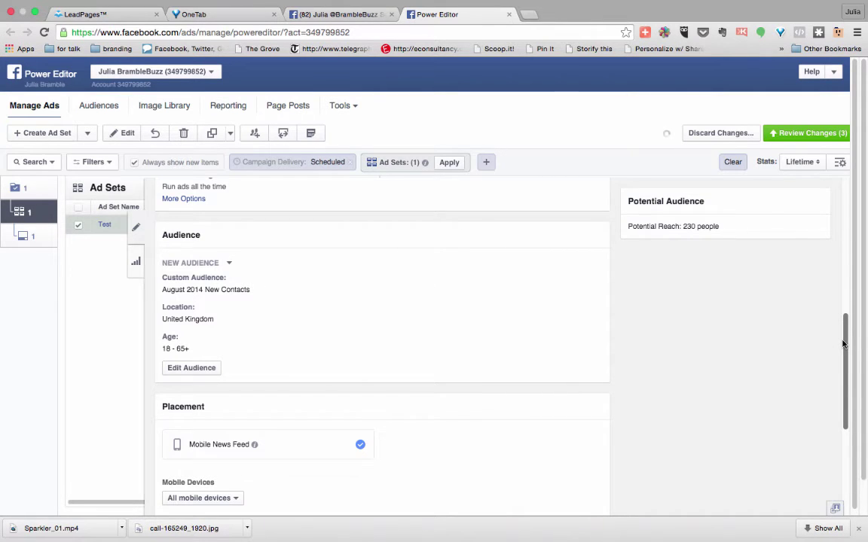
pyautogui.moveTo(844, 344); pyautogui.dragTo(844, 391)
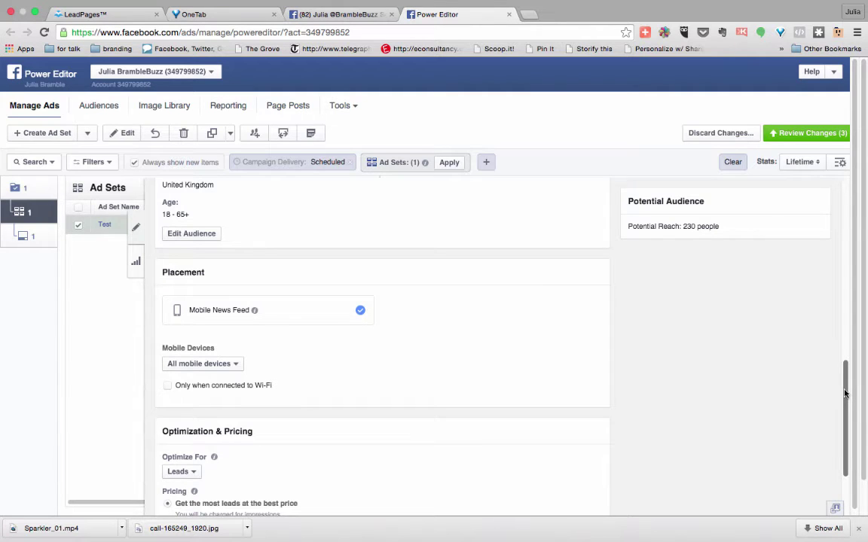
pyautogui.moveTo(844, 391); pyautogui.dragTo(845, 439)
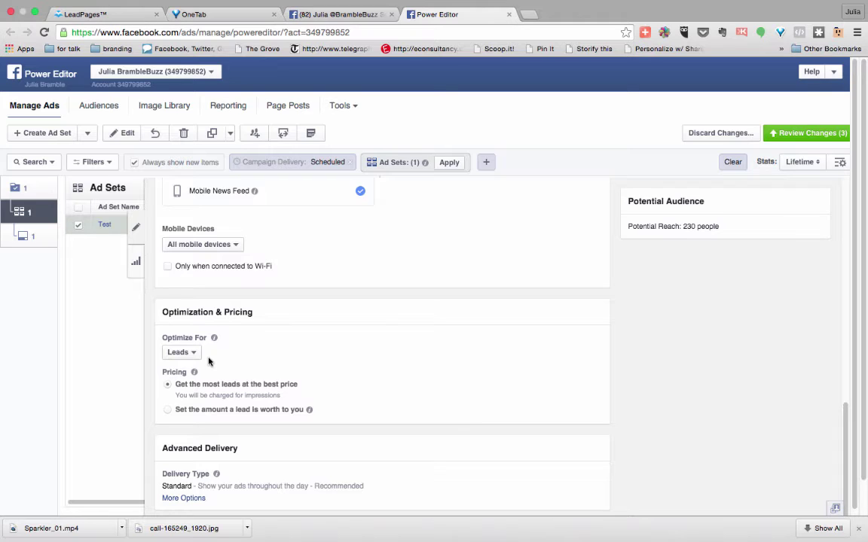
pyautogui.click(194, 353)
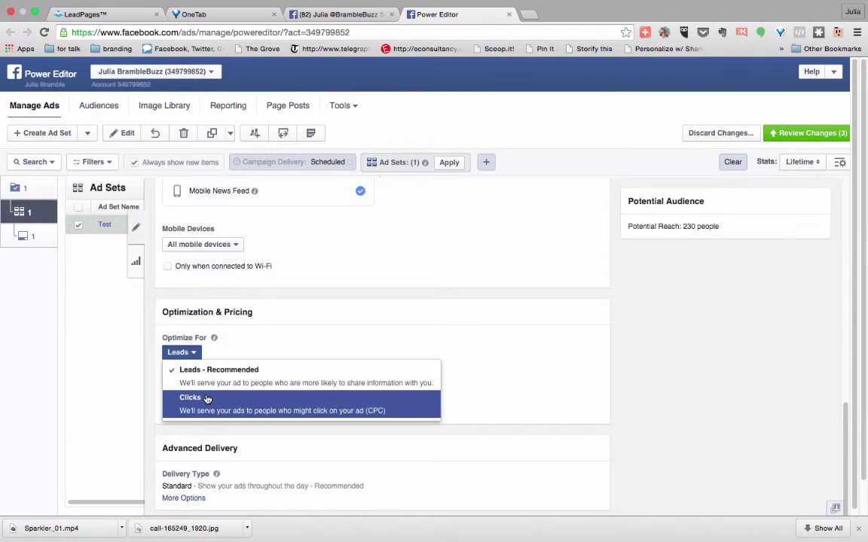
pyautogui.click(219, 381)
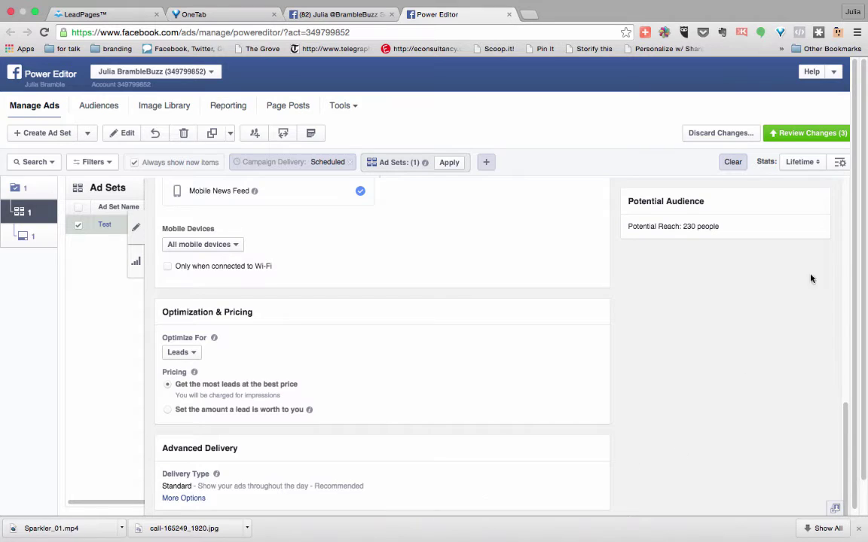
# Review the pending changes and apply them, including items with errors.
pyautogui.click(801, 137)
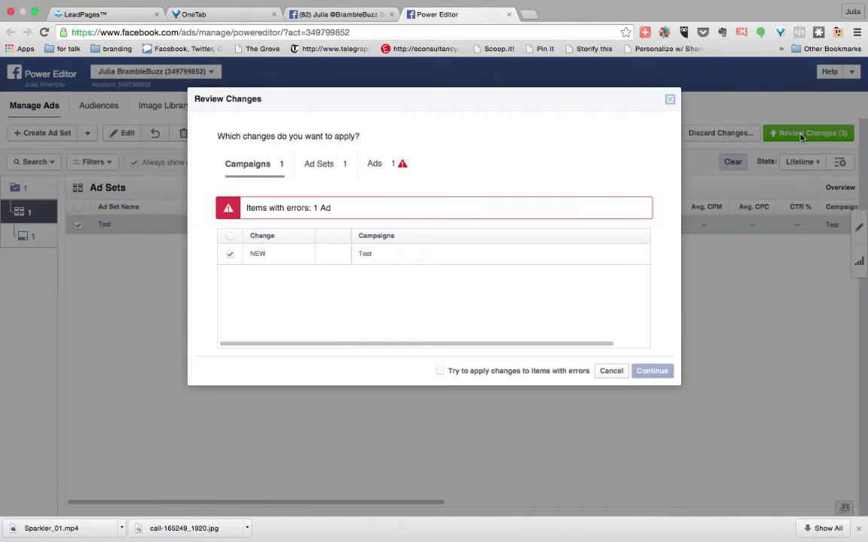
pyautogui.click(439, 371)
pyautogui.click(646, 370)
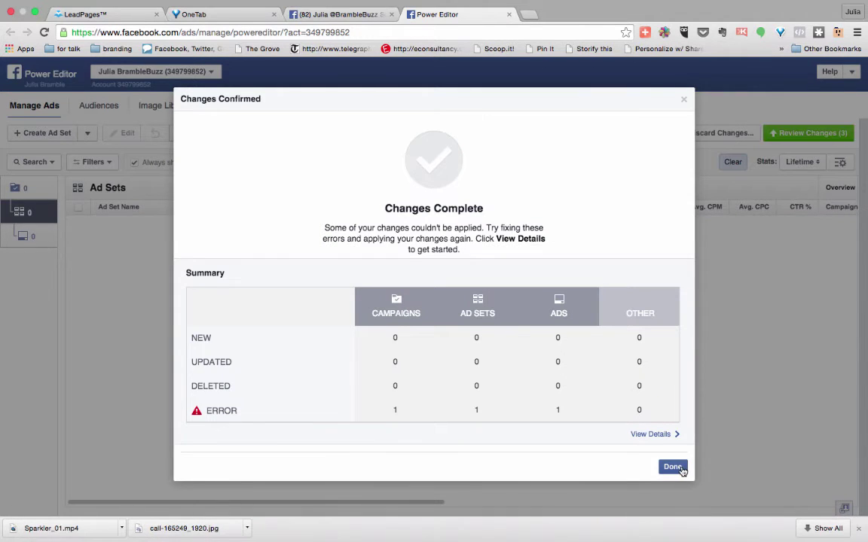
pyautogui.click(675, 467)
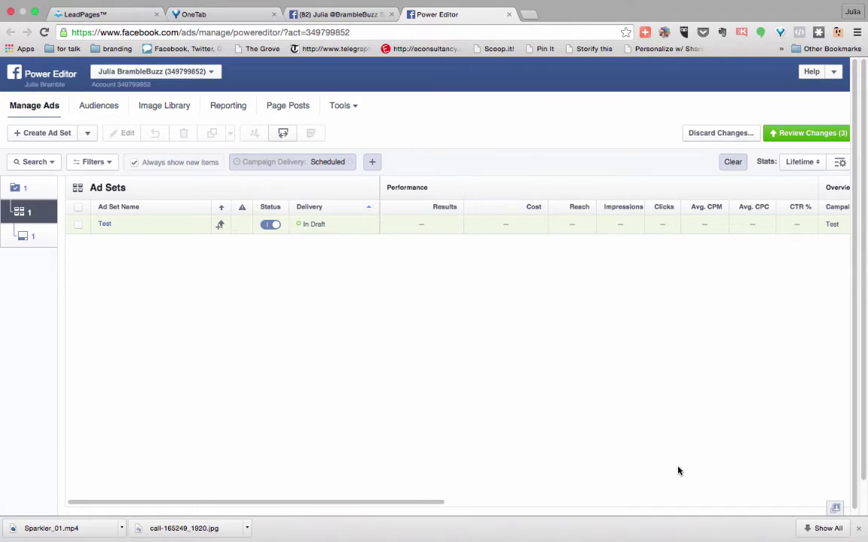
# Switch to the Ads list and open Test lead gen for editing.
pyautogui.click(42, 241)
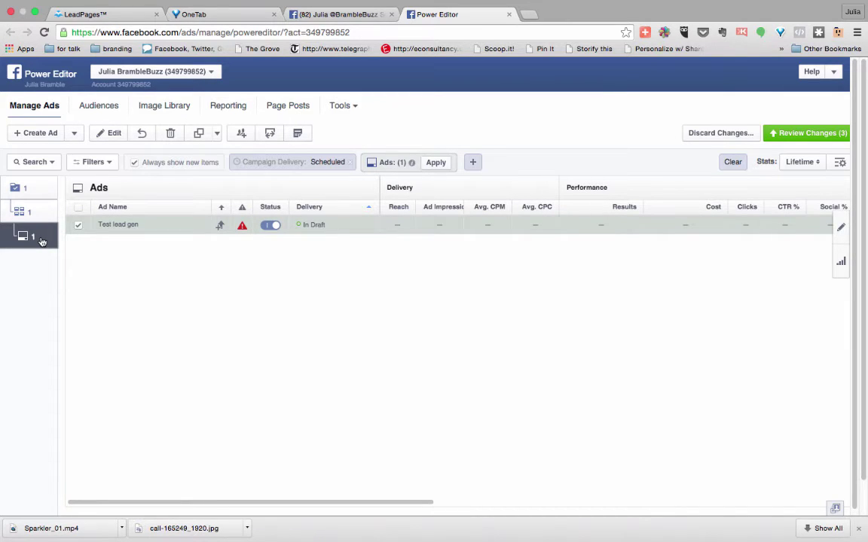
pyautogui.moveTo(143, 225)
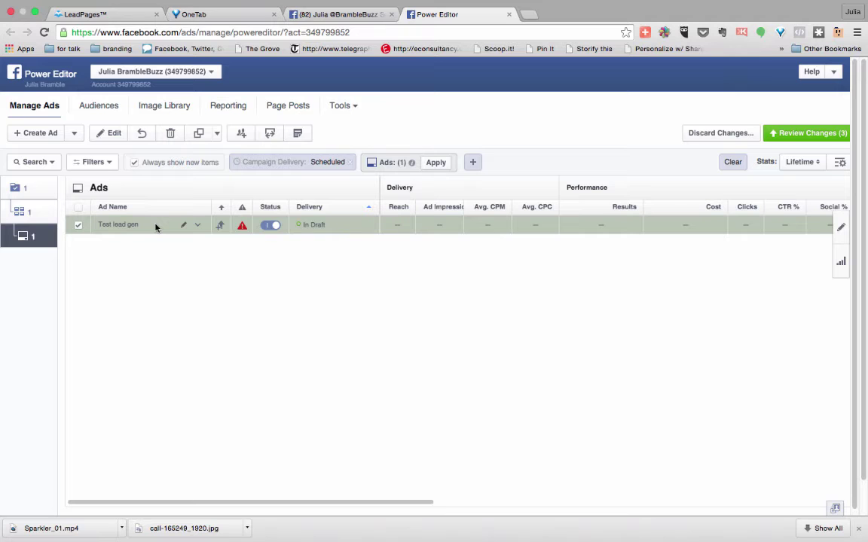
pyautogui.click(115, 136)
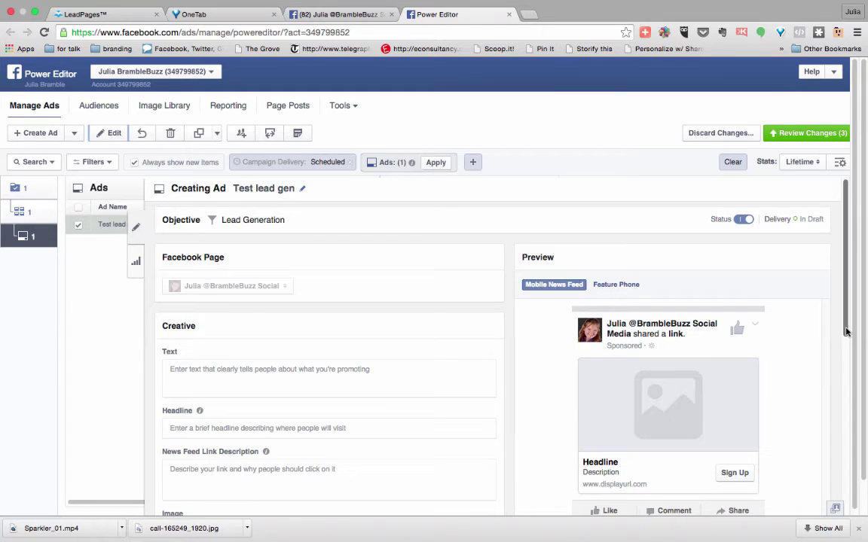
pyautogui.moveTo(844, 329); pyautogui.dragTo(846, 360)
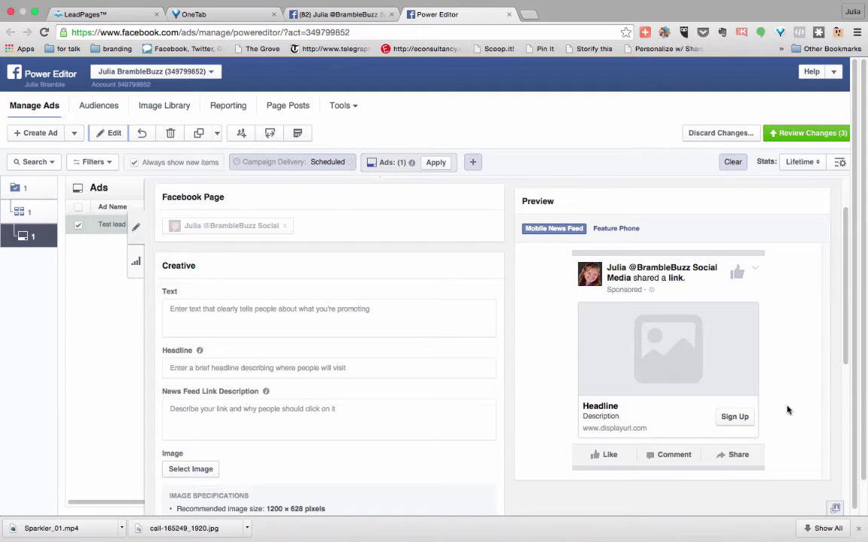
# Enter text 'Your free guide - get it now!', headline 'Essential tips', description 'You know you need this!'.
pyautogui.click(340, 309)
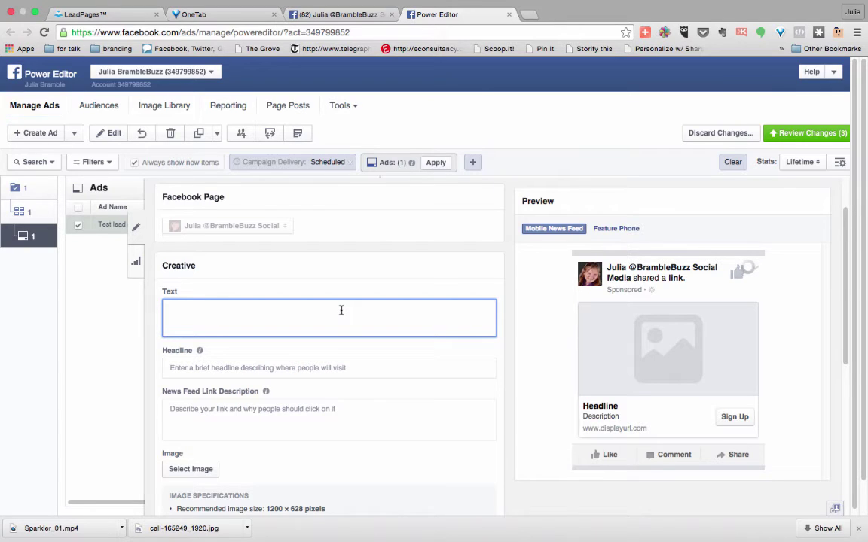
pyautogui.write('Your ')
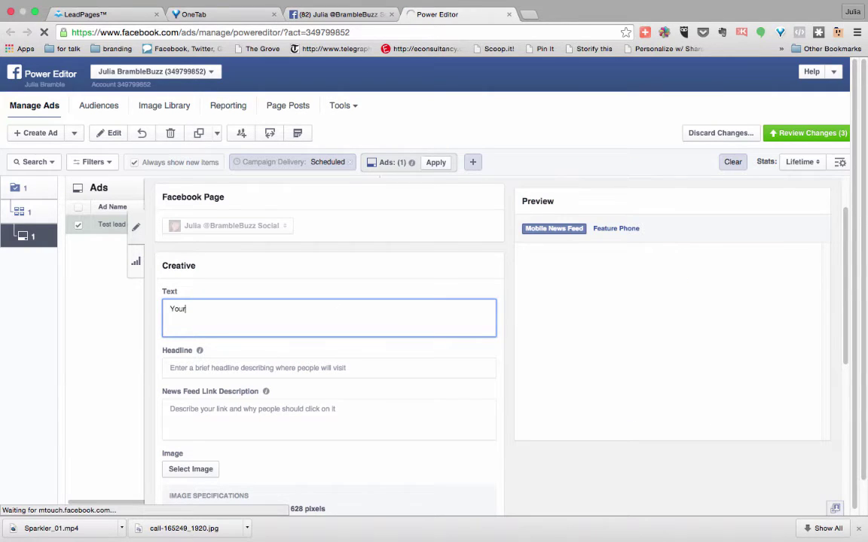
pyautogui.write('free ')
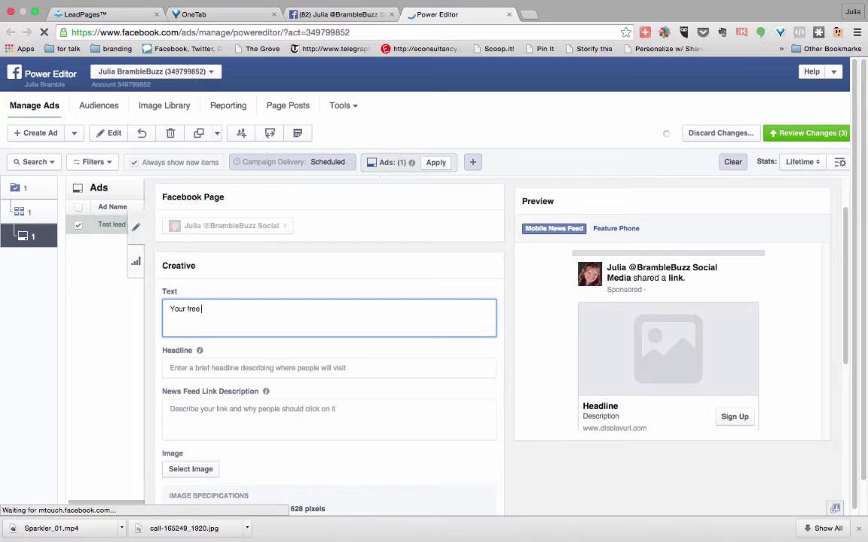
pyautogui.write('guide')
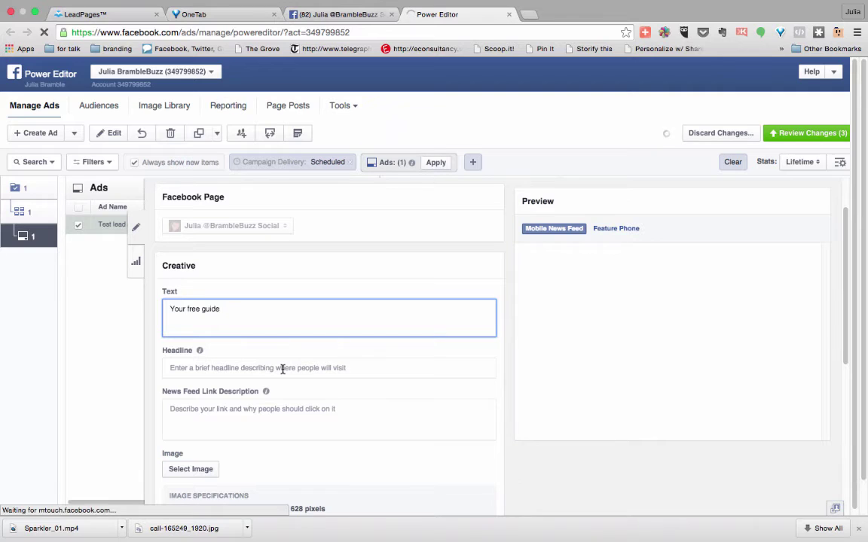
pyautogui.write(' - get')
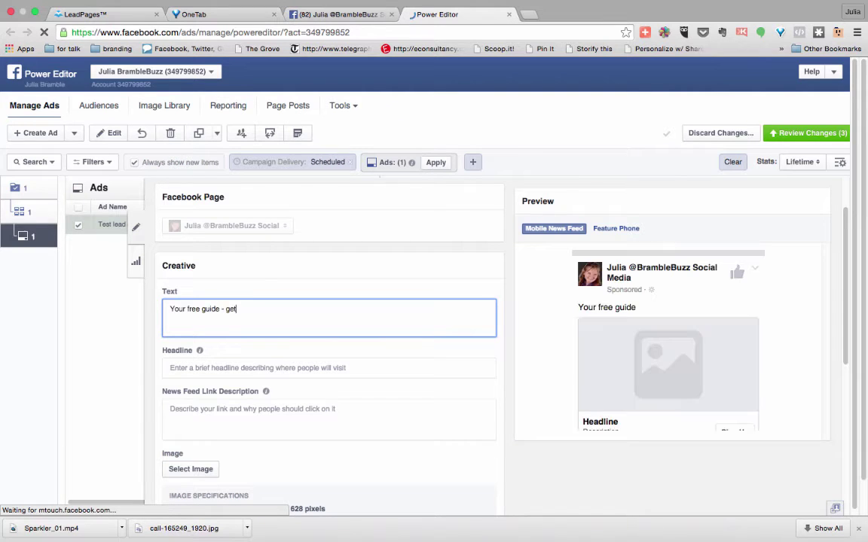
pyautogui.write(' it now!')
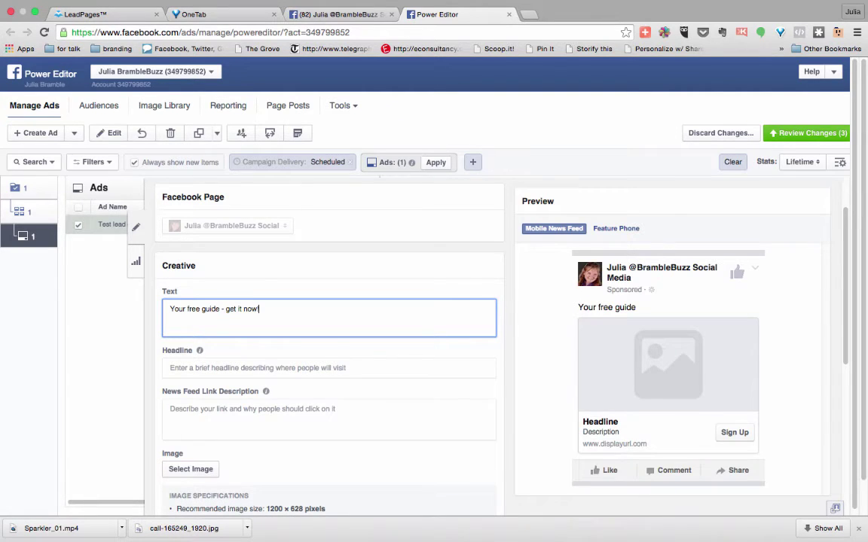
pyautogui.click(252, 368)
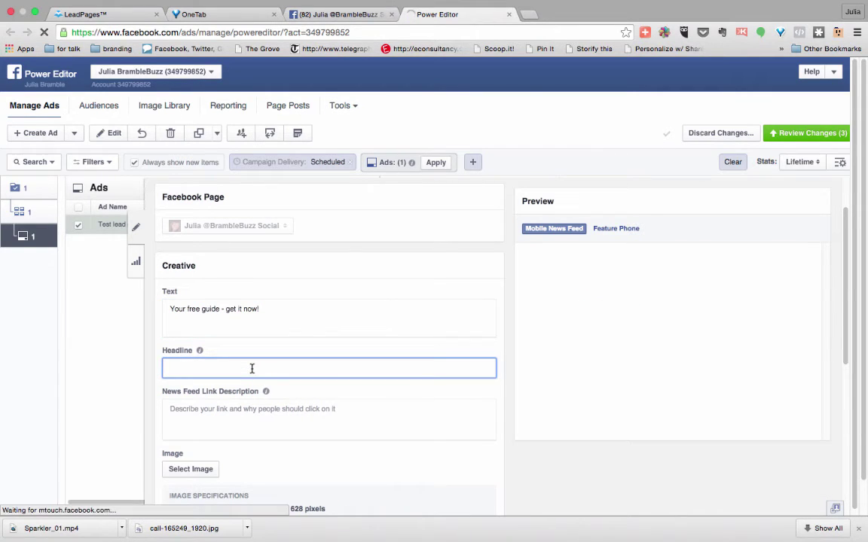
pyautogui.write('Essenti')
pyautogui.write('al tips')
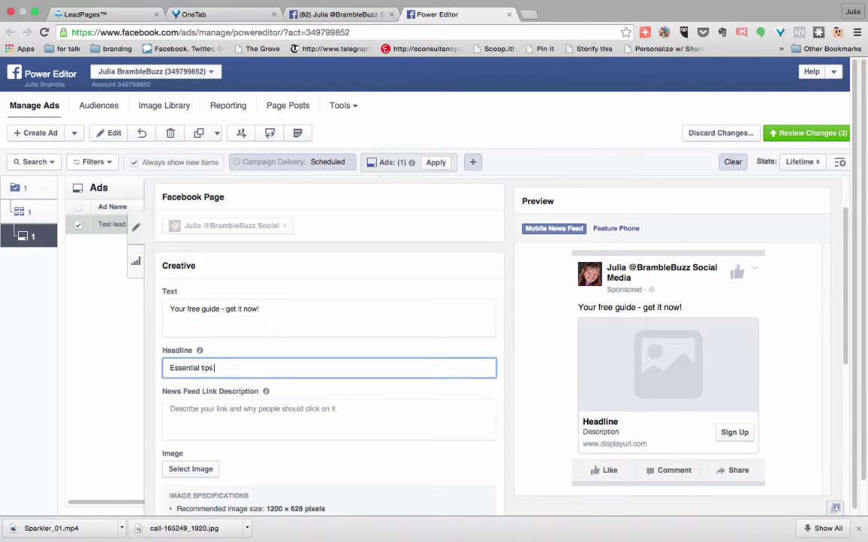
pyautogui.click(213, 407)
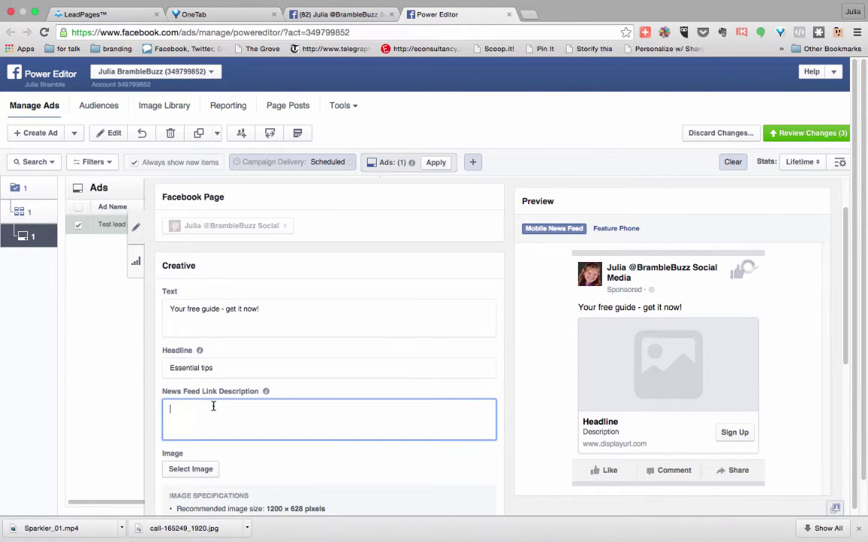
pyautogui.write('You ')
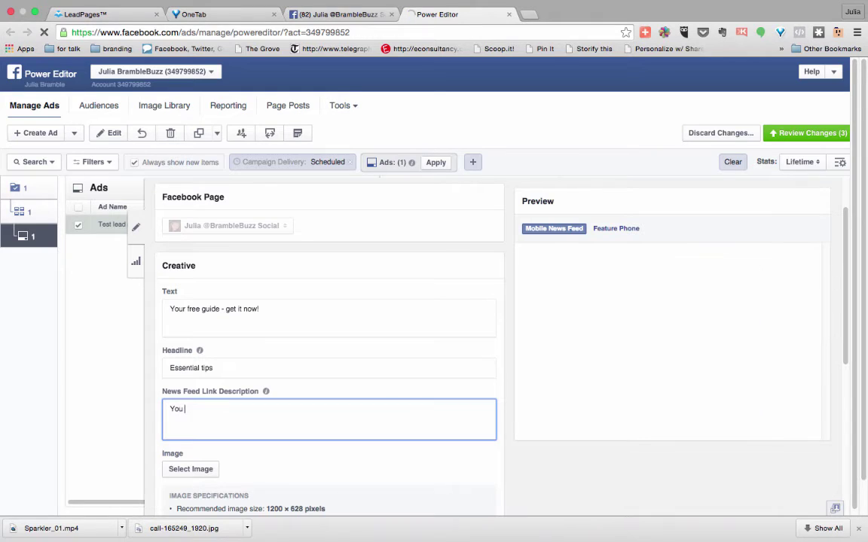
pyautogui.write('know you nee')
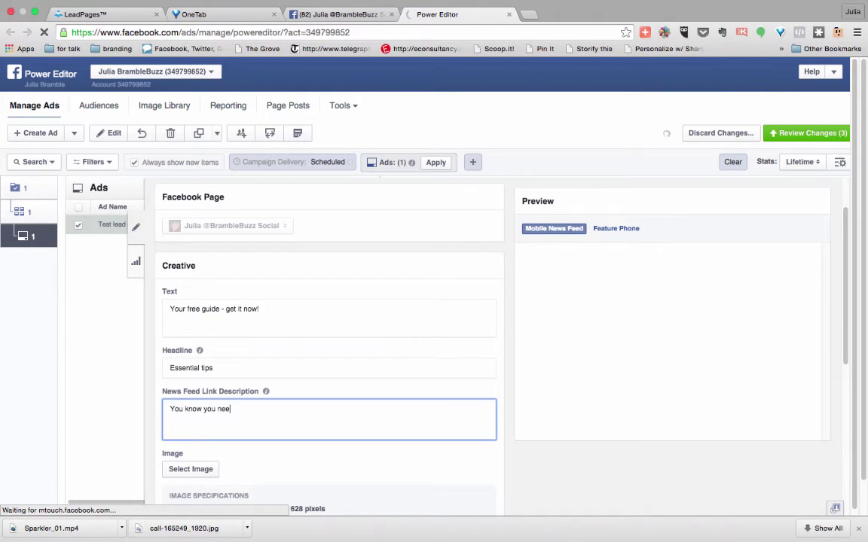
pyautogui.write('d this!')
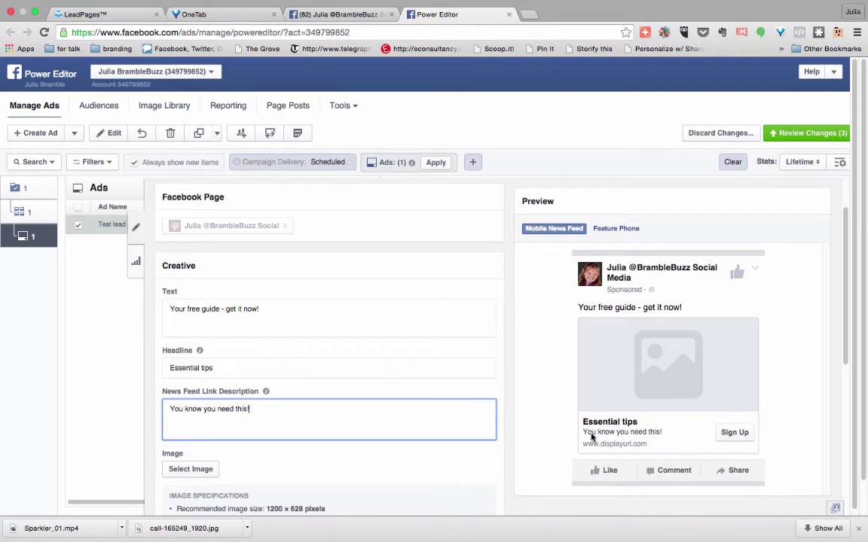
pyautogui.moveTo(845, 362)
pyautogui.moveTo(846, 362); pyautogui.dragTo(845, 388)
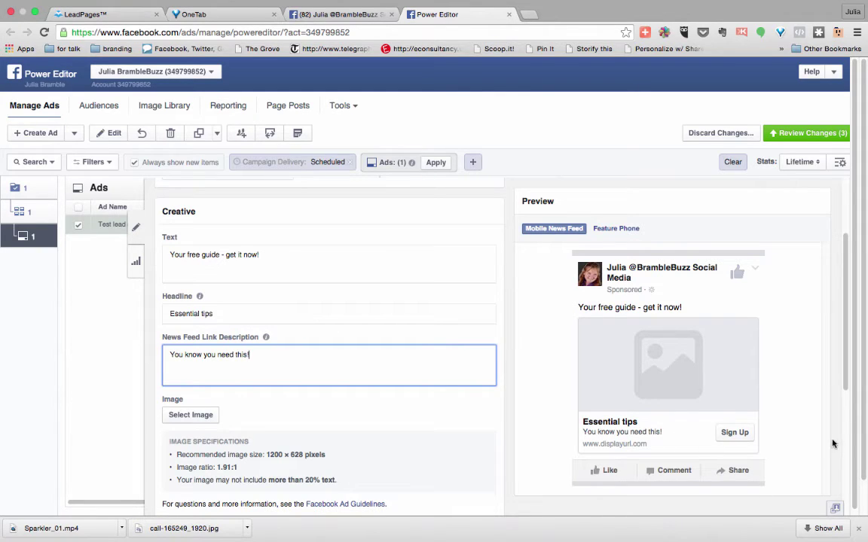
# Choose FBA FB ad alternative.jpg from the Image Library as the ad image.
pyautogui.click(200, 423)
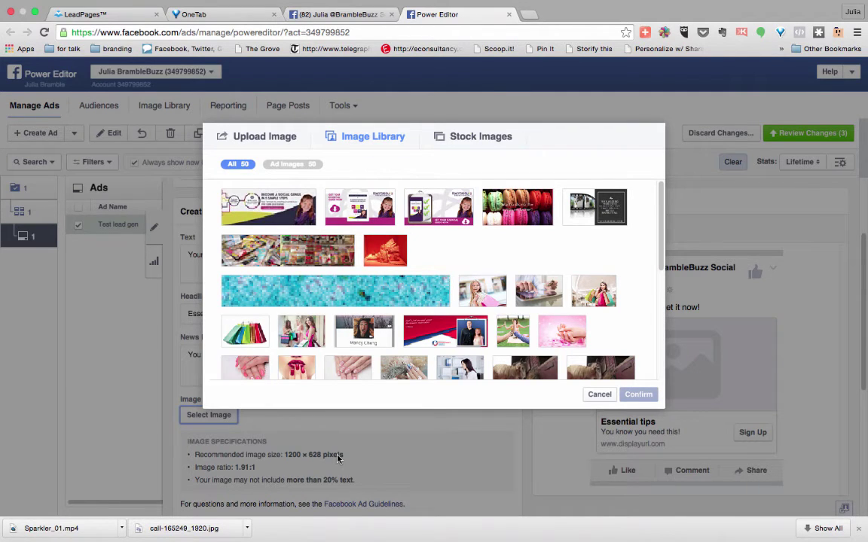
pyautogui.click(332, 190)
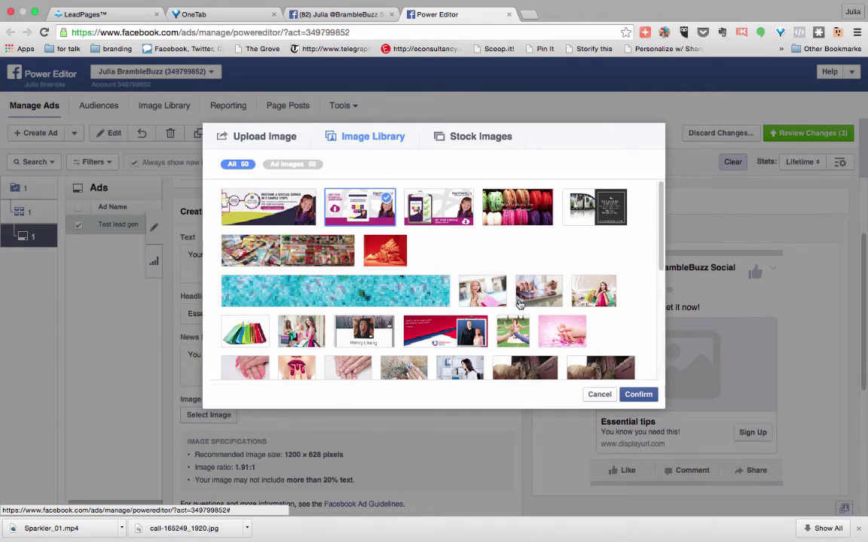
pyautogui.click(642, 399)
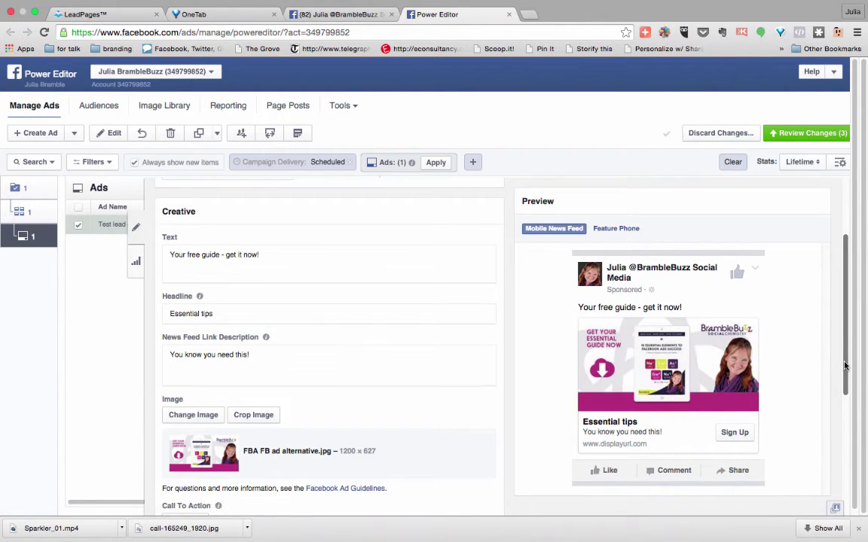
# Set the ad's call to action to Download.
pyautogui.moveTo(844, 366); pyautogui.dragTo(846, 414)
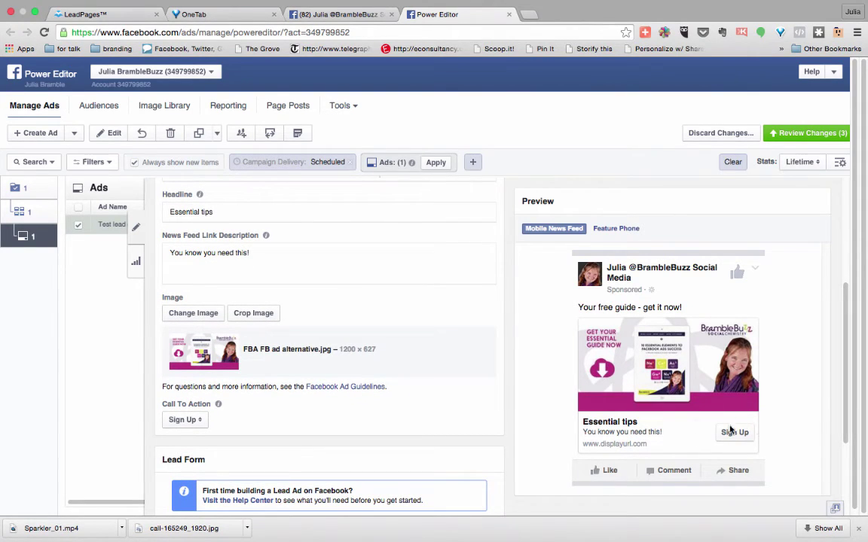
pyautogui.click(200, 425)
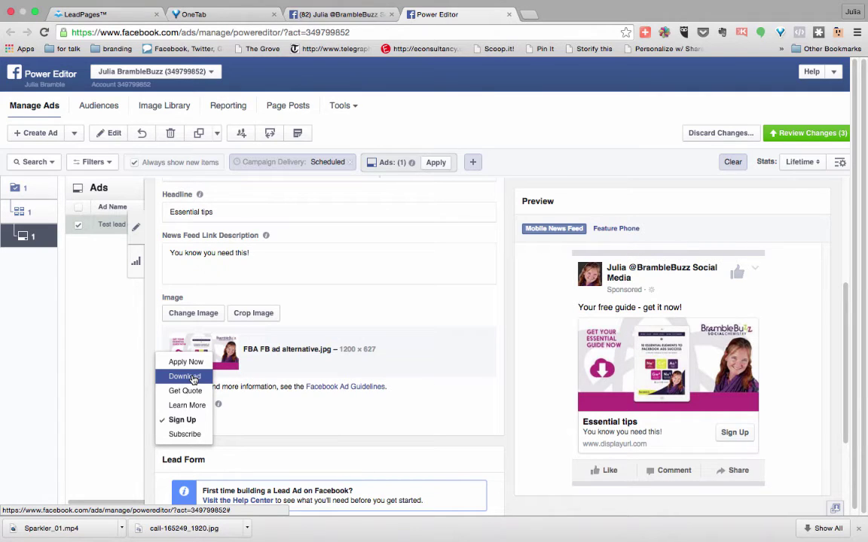
pyautogui.click(194, 380)
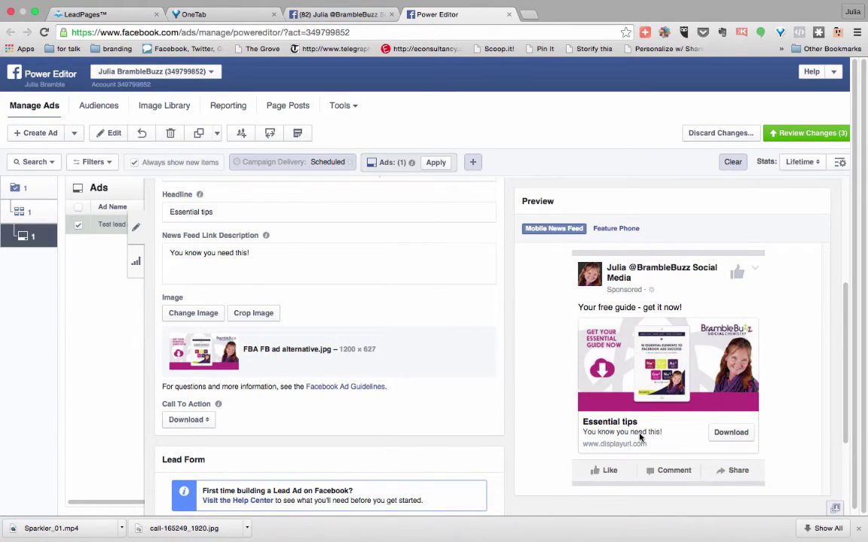
pyautogui.moveTo(840, 437); pyautogui.dragTo(845, 516)
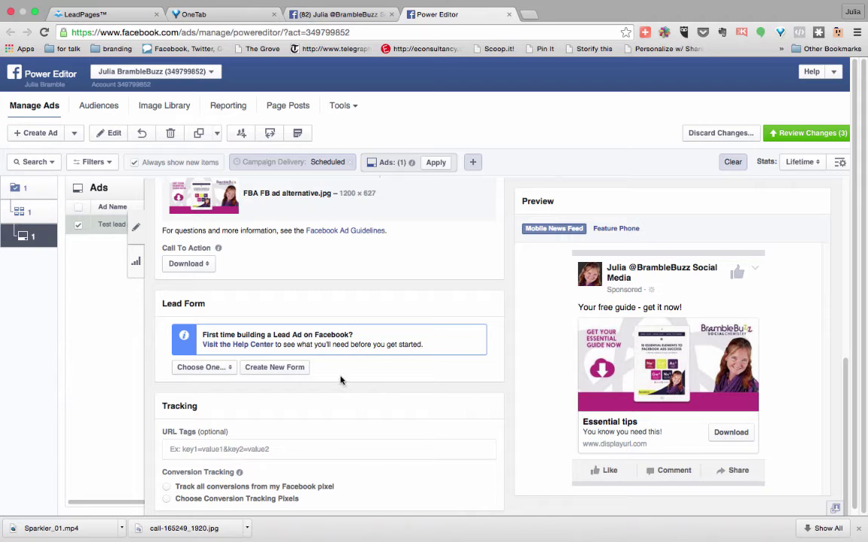
# Start a new lead form named 'Test' with English (UK) as its language.
pyautogui.click(294, 369)
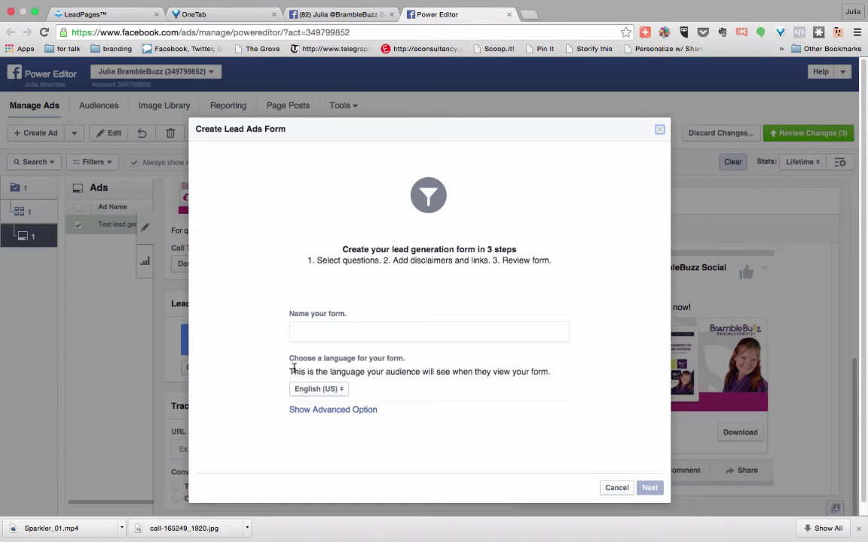
pyautogui.click(311, 333)
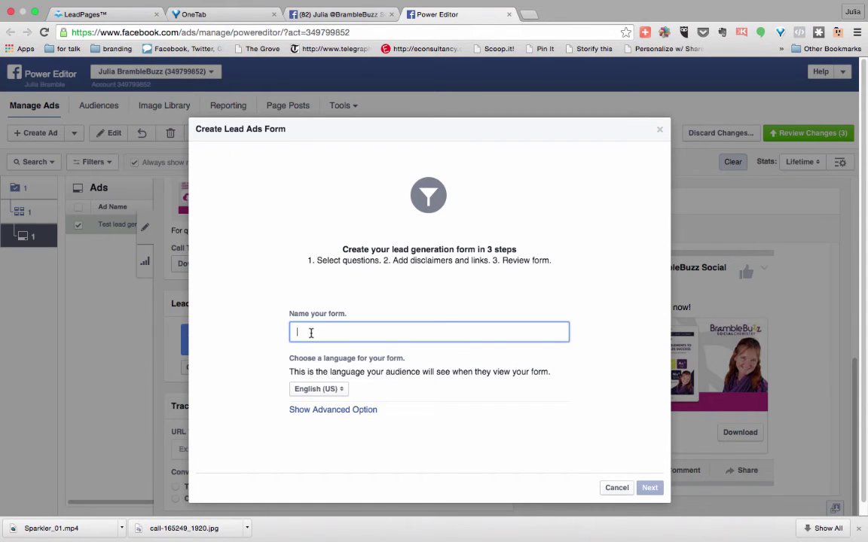
pyautogui.write('Test')
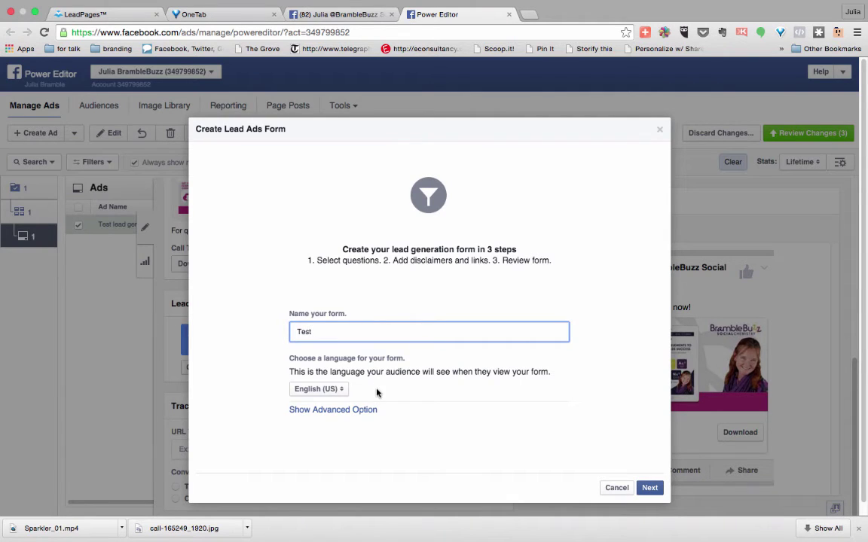
pyautogui.click(343, 392)
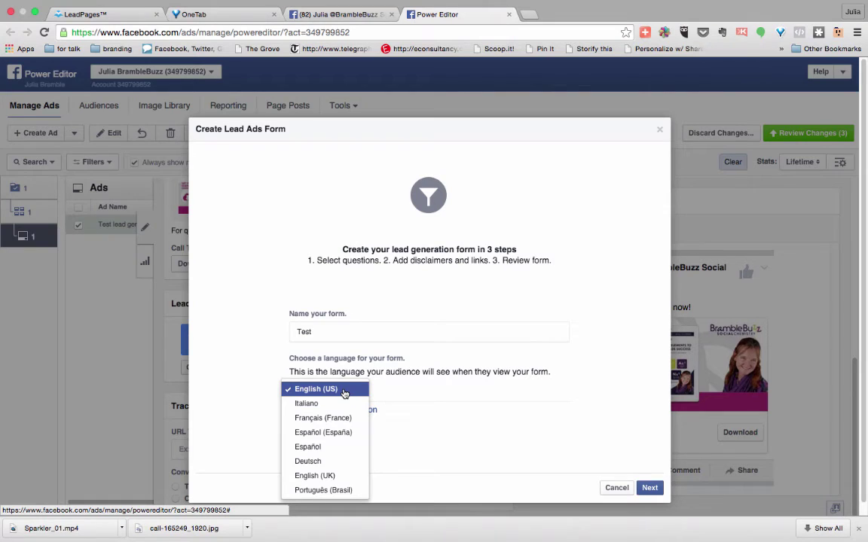
pyautogui.click(329, 475)
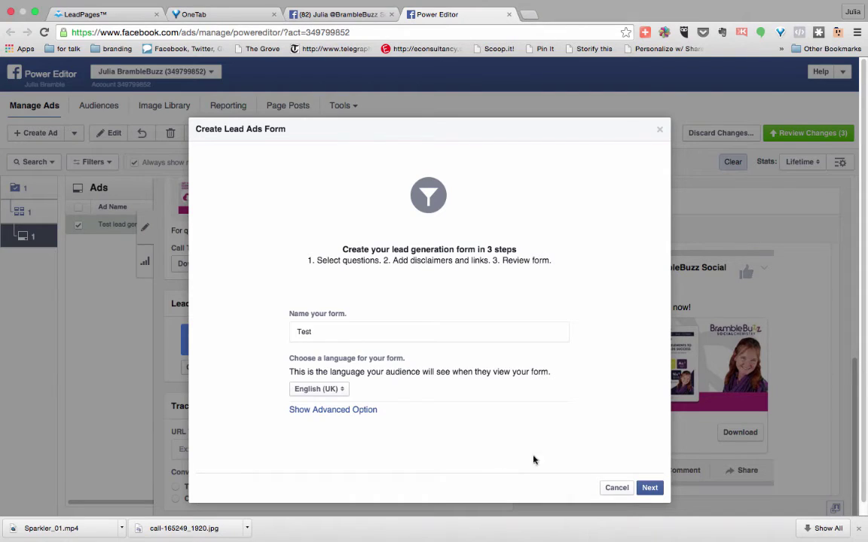
# Leave Email as the form's only question, adding and then removing Full name.
pyautogui.click(649, 488)
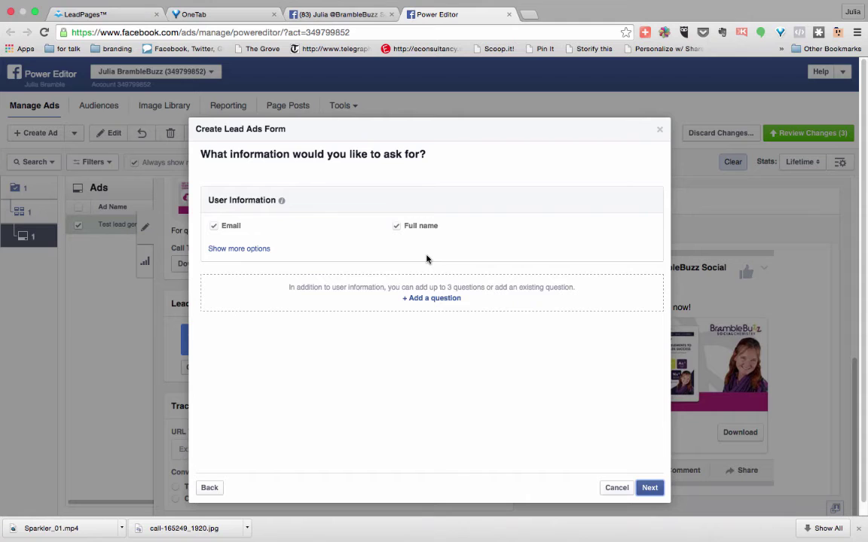
pyautogui.click(434, 299)
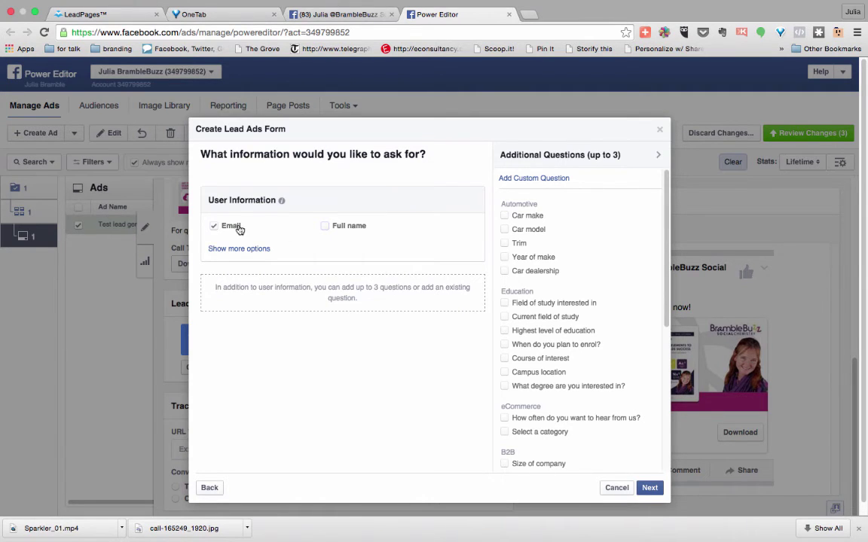
pyautogui.click(326, 227)
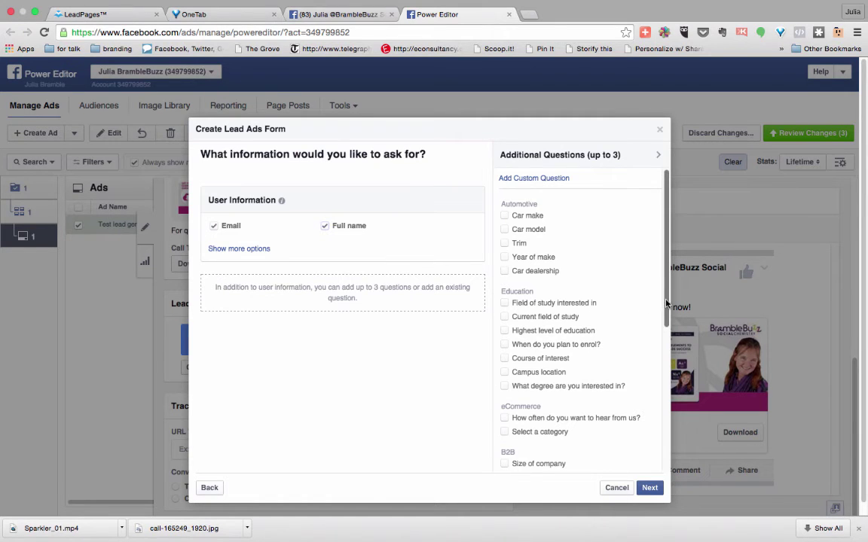
pyautogui.moveTo(666, 303); pyautogui.dragTo(664, 445)
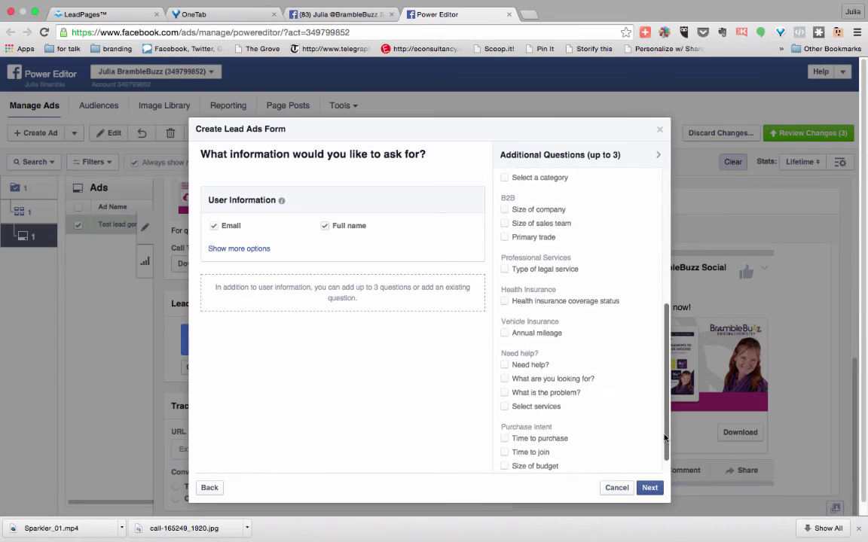
pyautogui.moveTo(665, 445); pyautogui.dragTo(664, 413)
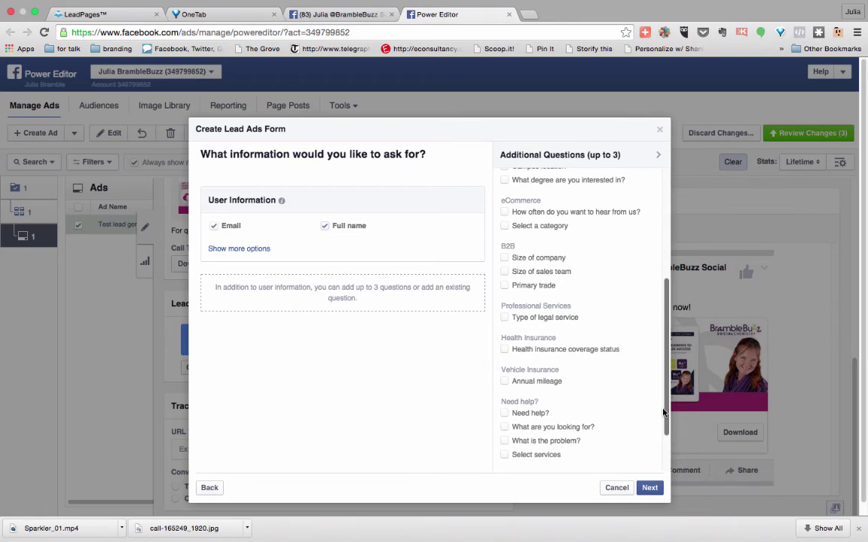
pyautogui.moveTo(663, 412); pyautogui.dragTo(672, 301)
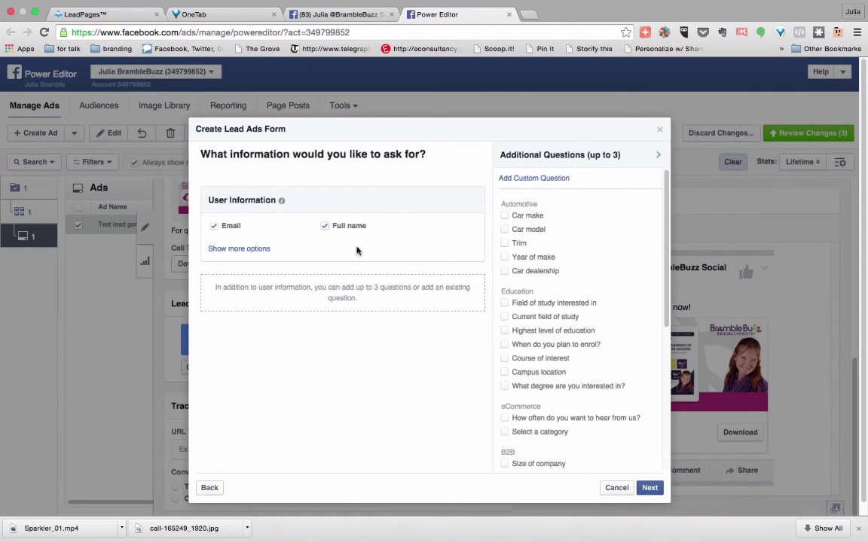
pyautogui.click(325, 225)
pyautogui.click(650, 488)
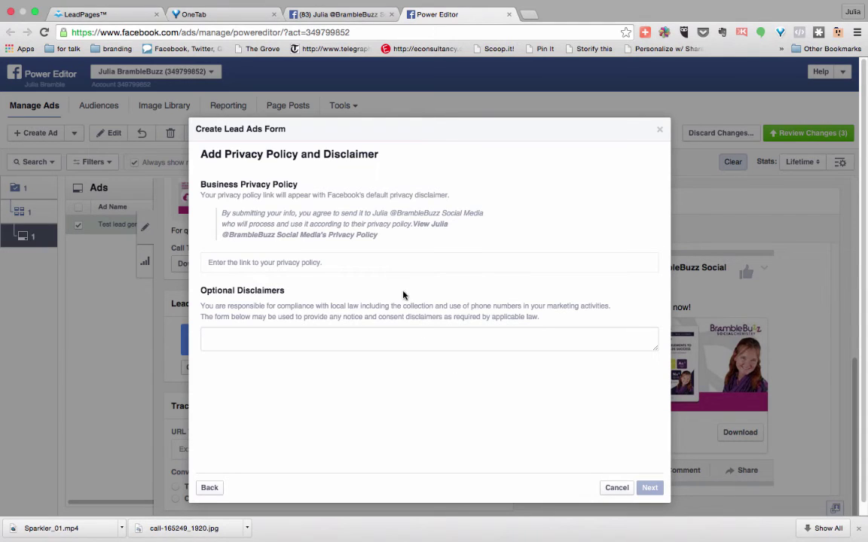
# Enter the bramblebuzz privacy policy URL, correcting its domain to .co.uk.
pyautogui.click(387, 262)
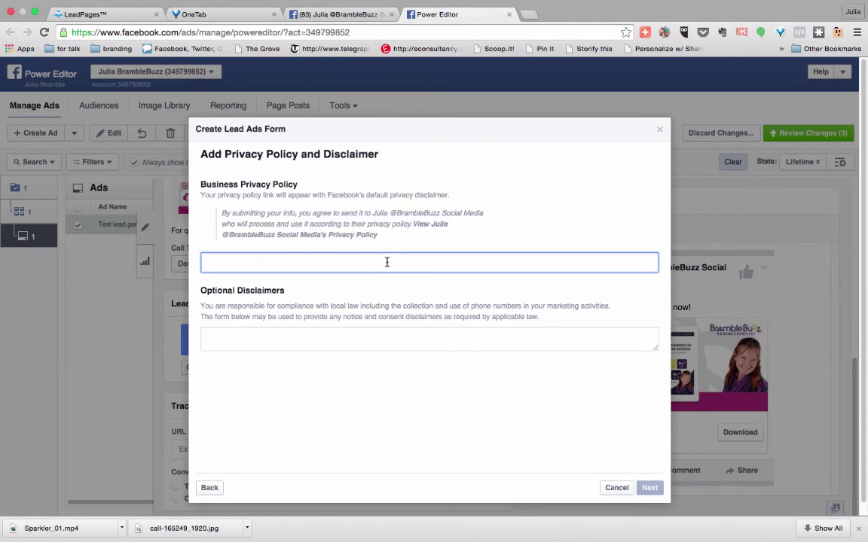
pyautogui.write('http')
pyautogui.write('://br')
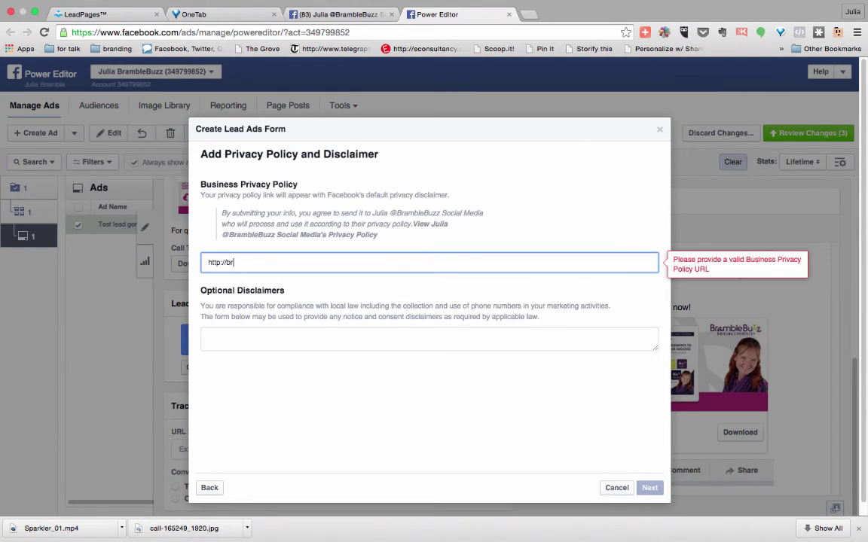
pyautogui.write('amblebuz')
pyautogui.write('z/')
pyautogui.write('pri')
pyautogui.write('vacypol')
pyautogui.write('icy')
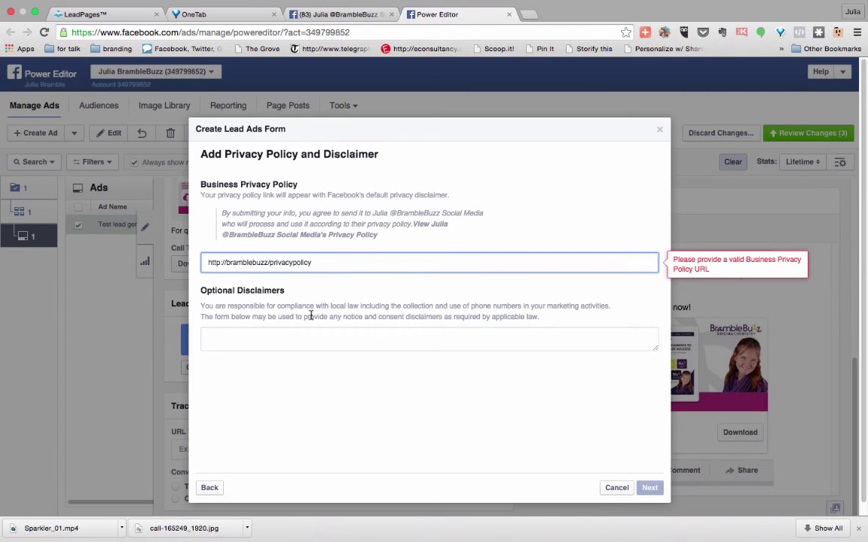
pyautogui.click(267, 262)
pyautogui.write('.co')
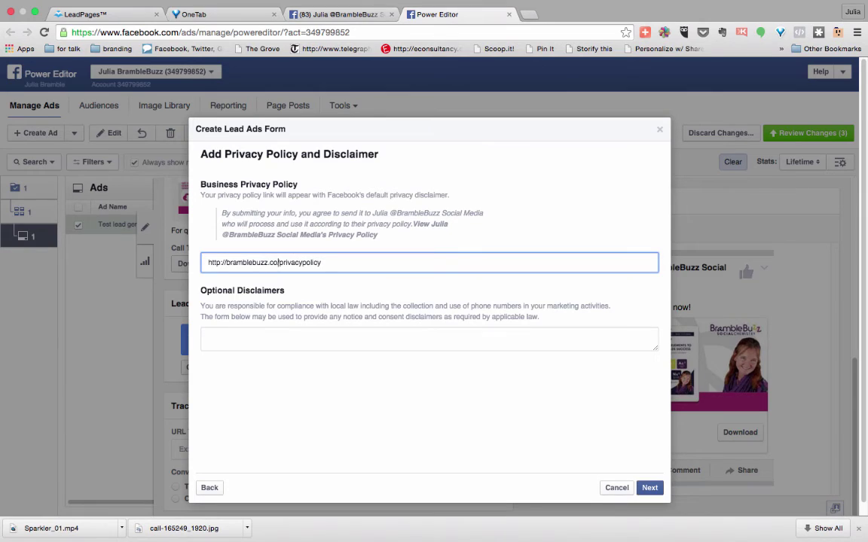
pyautogui.write('.uk')
pyautogui.click(648, 489)
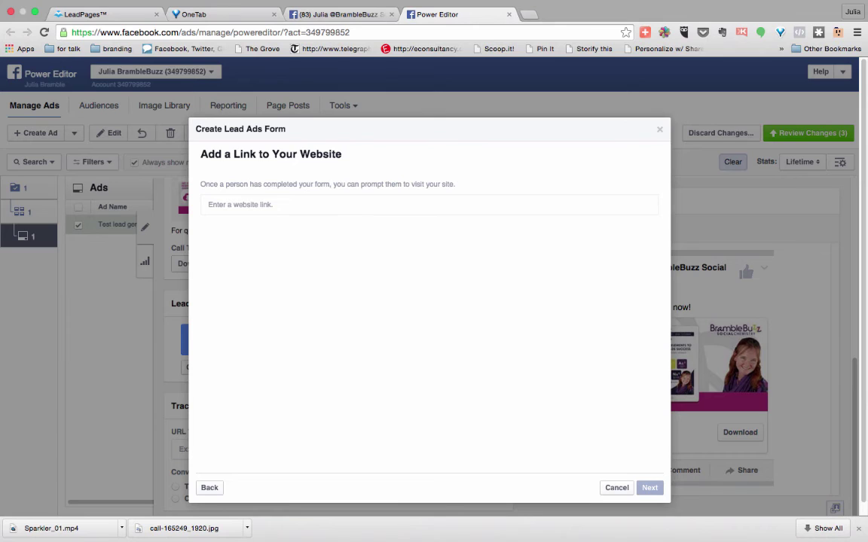
pyautogui.click(307, 205)
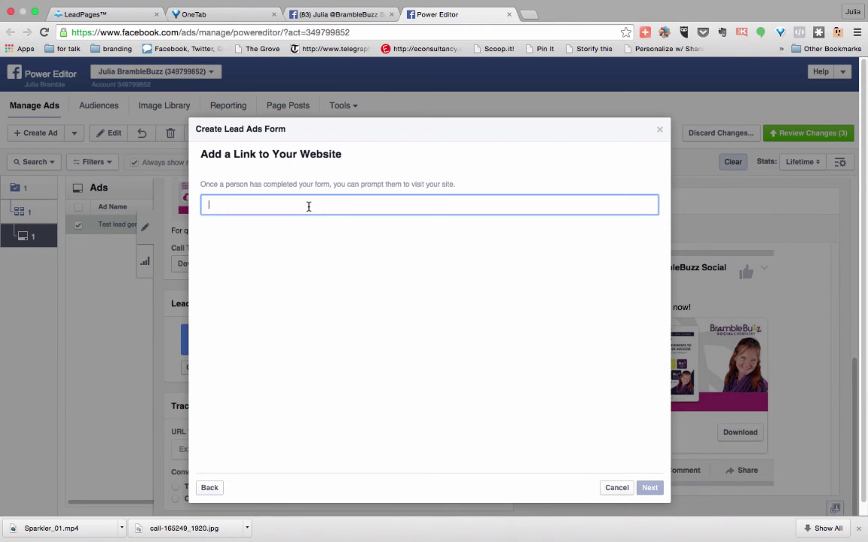
pyautogui.write('ht')
pyautogui.write('tp://')
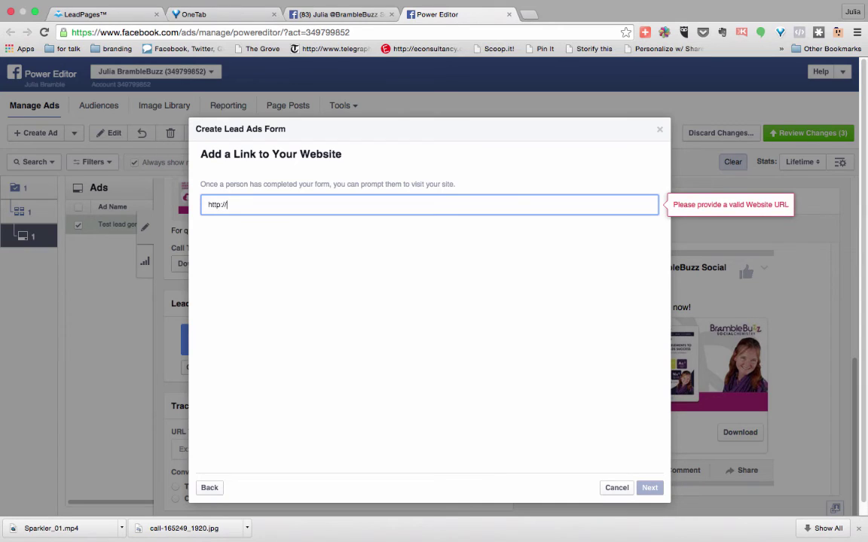
pyautogui.write('bram')
pyautogui.write('blebuz')
pyautogui.write('z.co.uk')
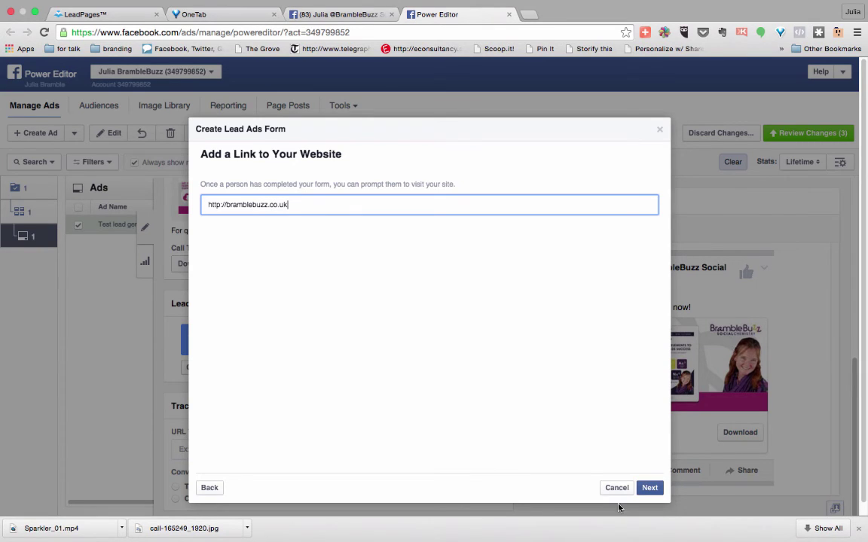
# Advance to the Test form's preview showing English (UK) and the Email field.
pyautogui.click(650, 489)
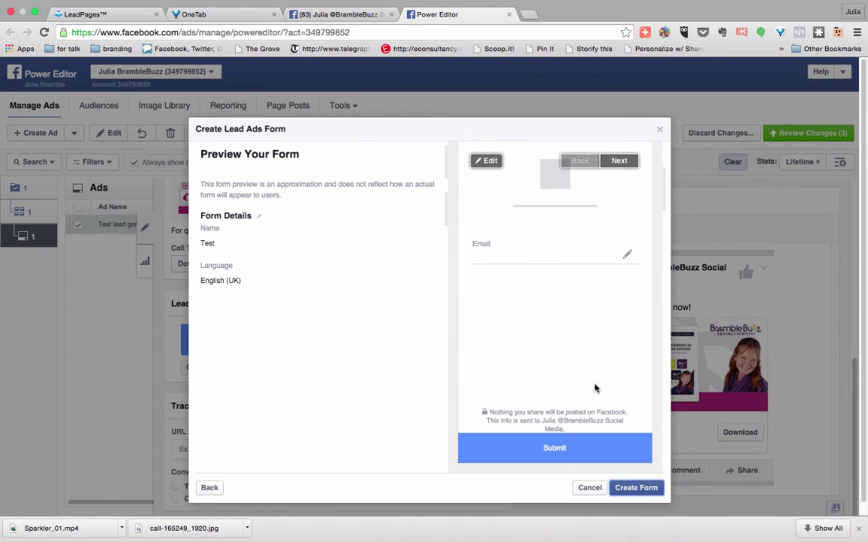
# Create the Test form and check the ad's Lead Form dropdown shows Test.
pyautogui.click(629, 489)
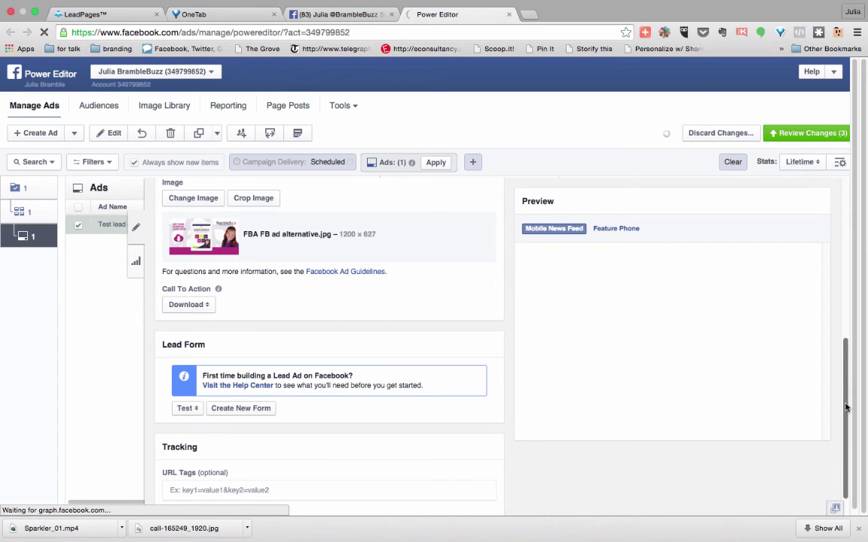
pyautogui.moveTo(846, 408); pyautogui.dragTo(845, 436)
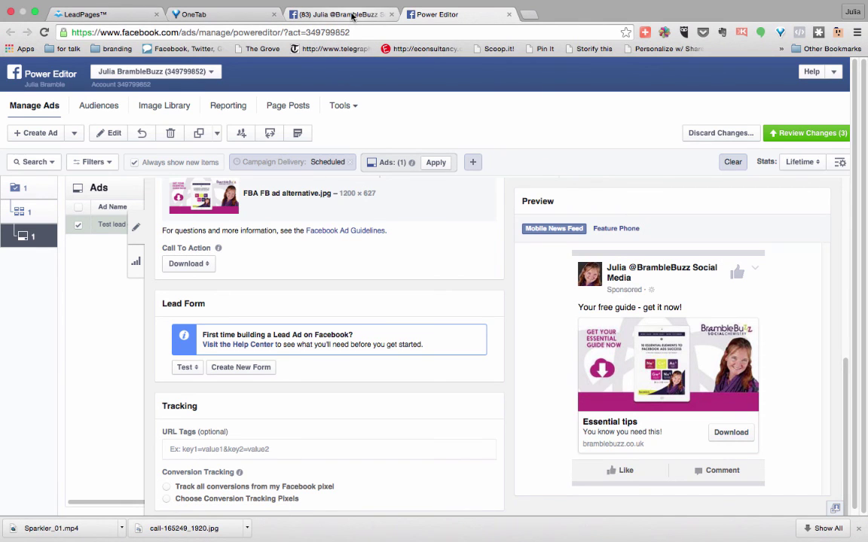
# Go to the Facebook business page and open its Publishing Tools.
pyautogui.click(351, 15)
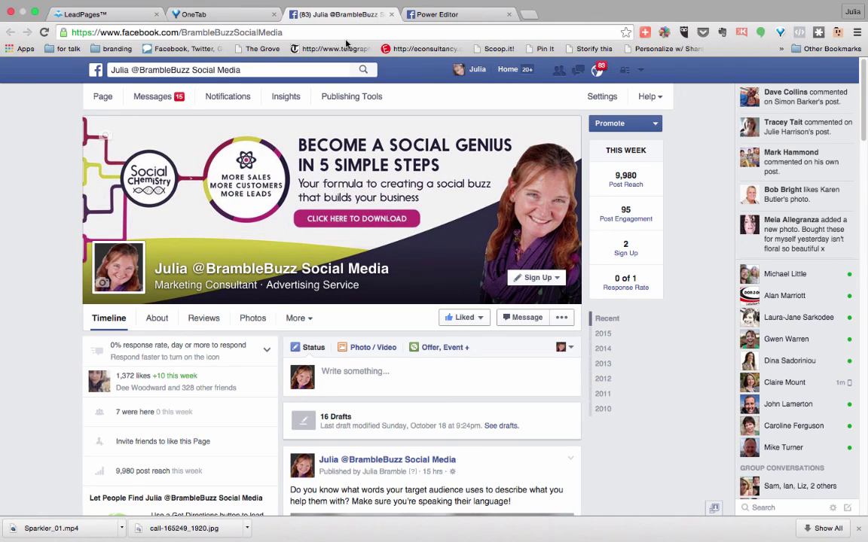
pyautogui.click(340, 100)
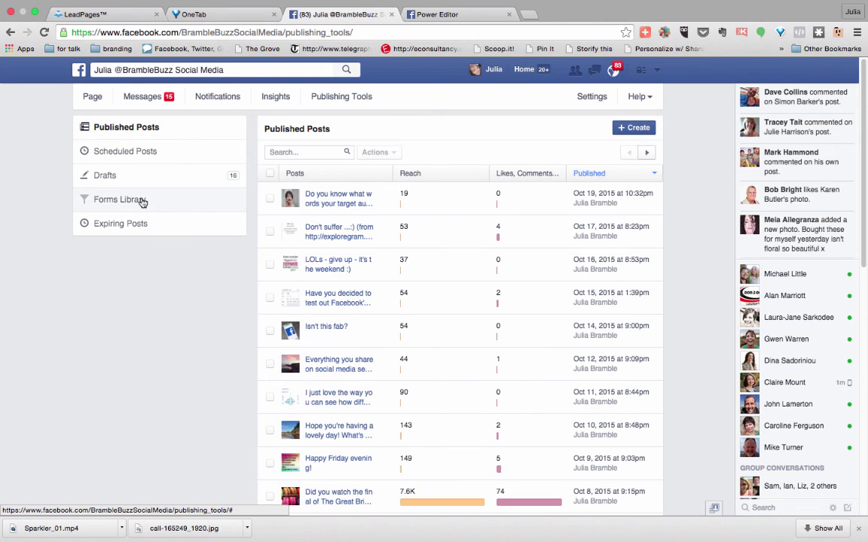
pyautogui.click(140, 201)
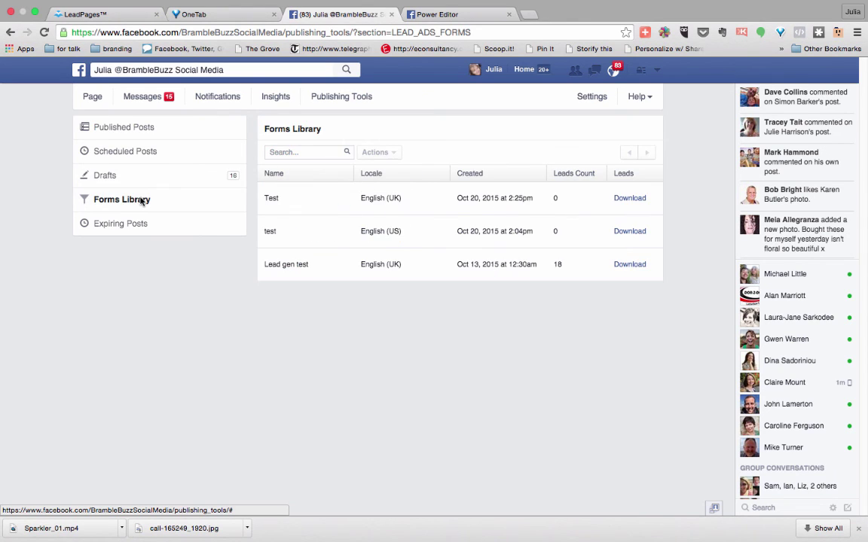